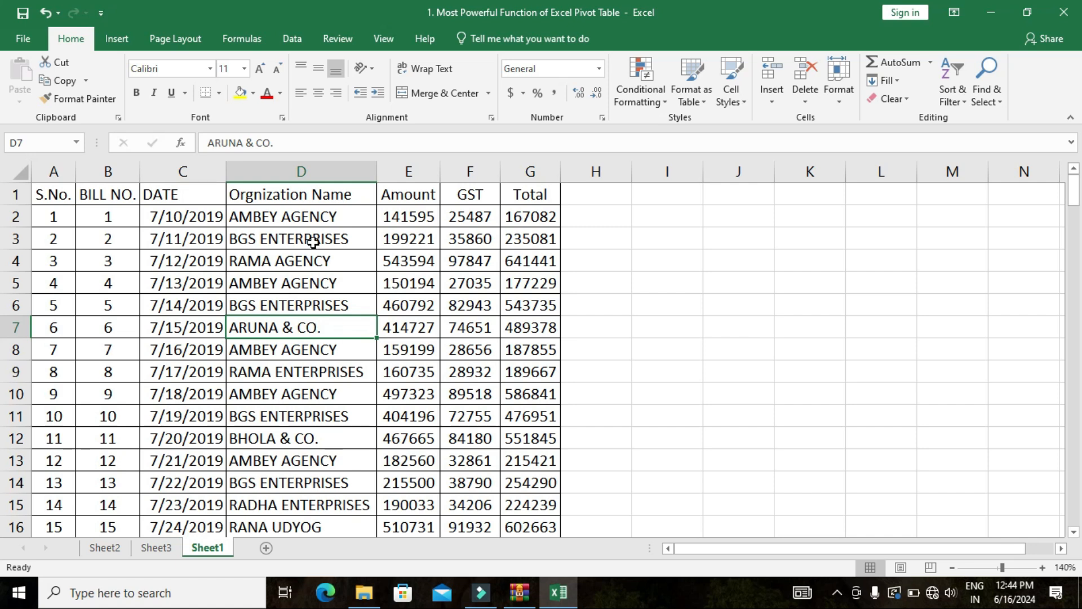
Create a PivotTable from Sheet1!$A$1:$G$176 on a new worksheet and move that sheet after Sheet1.
{"action": "left_click", "coordinate": [117, 39]}
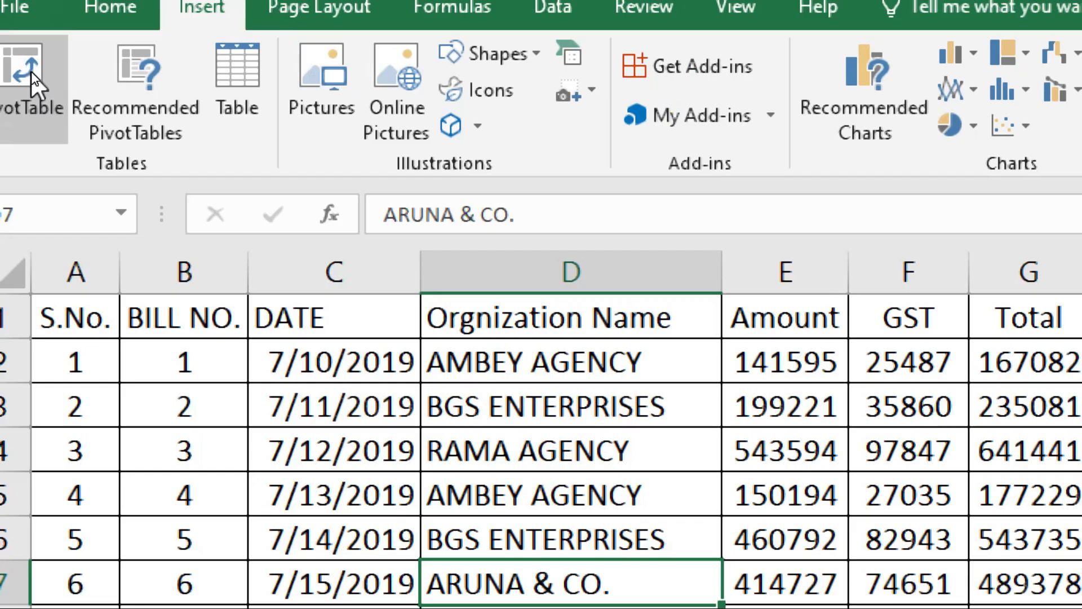
{"action": "left_click", "coordinate": [32, 71]}
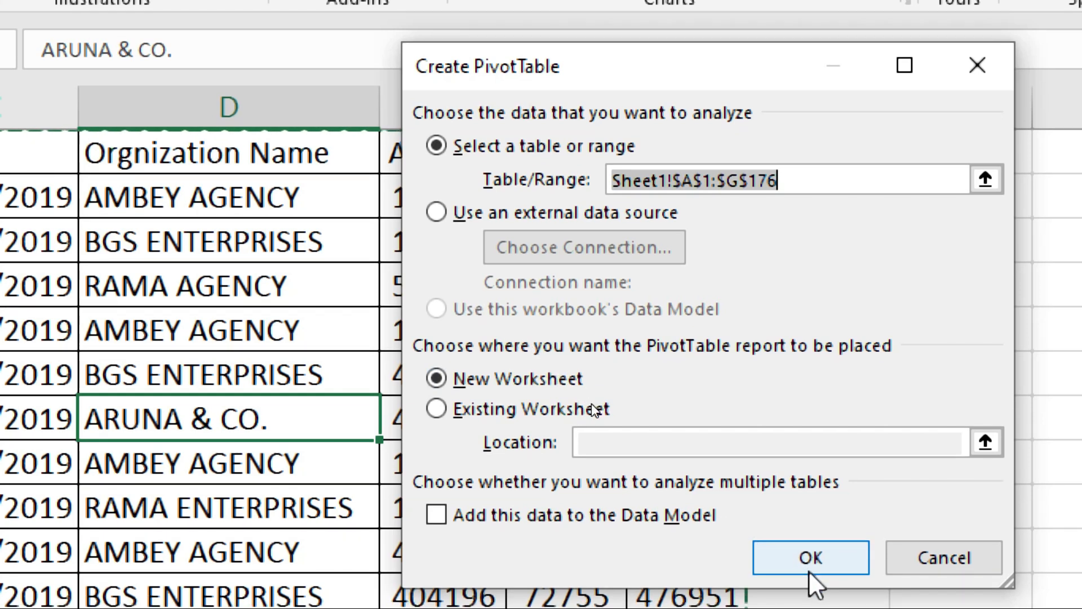
{"action": "left_click", "coordinate": [812, 569]}
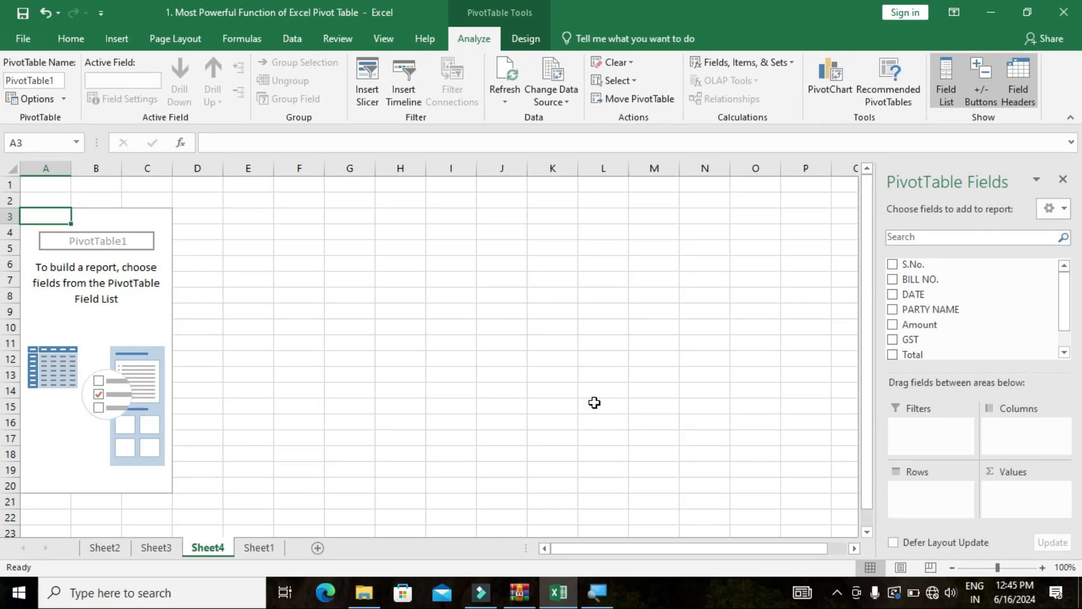
{"action": "left_click_drag", "start_coordinate": [242, 548], "coordinate": [211, 552]}
{"action": "left_click", "coordinate": [260, 547]}
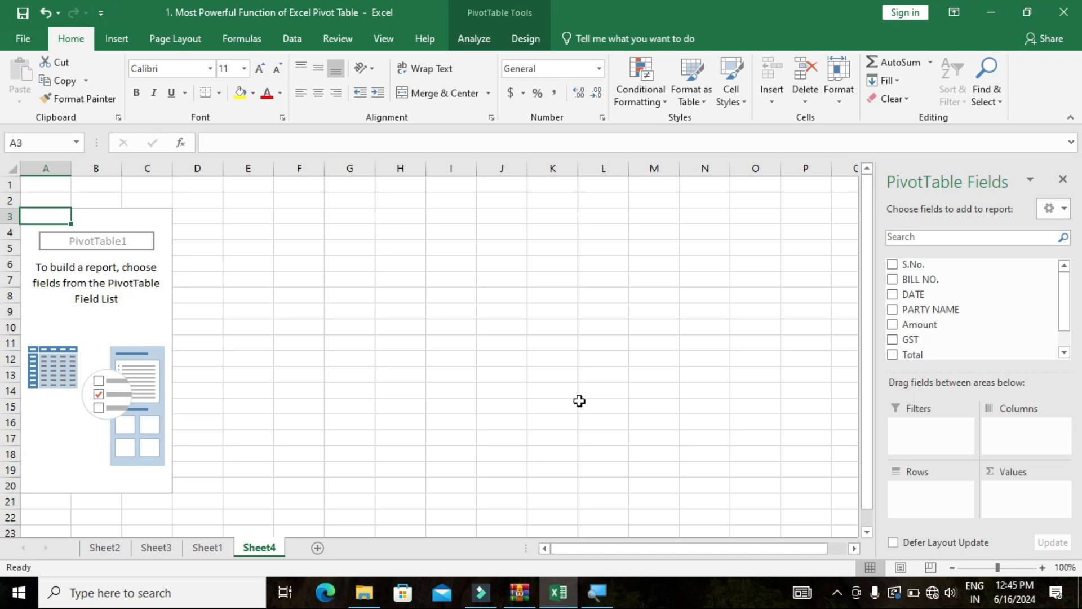
Turn on filtering for the header row of the data table on Sheet1.
{"action": "left_click", "coordinate": [215, 549]}
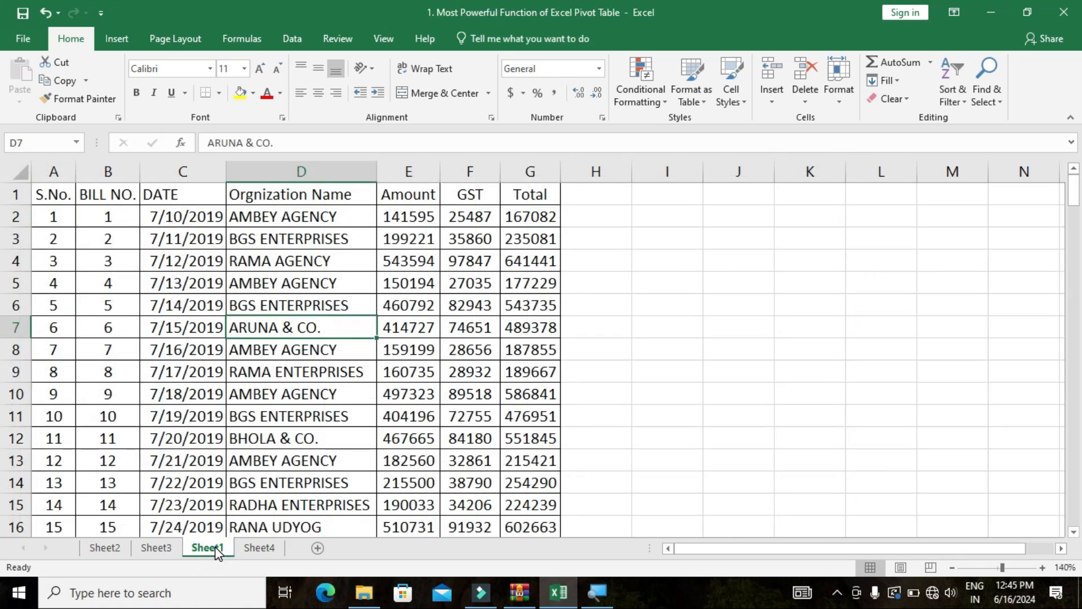
{"action": "left_click", "coordinate": [295, 198]}
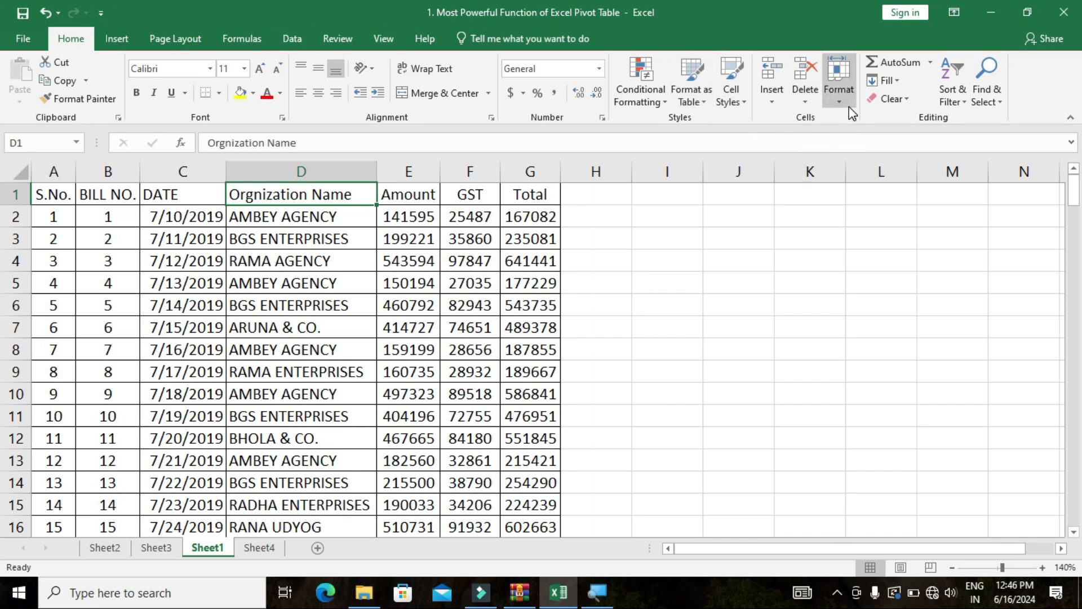
{"action": "left_click", "coordinate": [953, 101]}
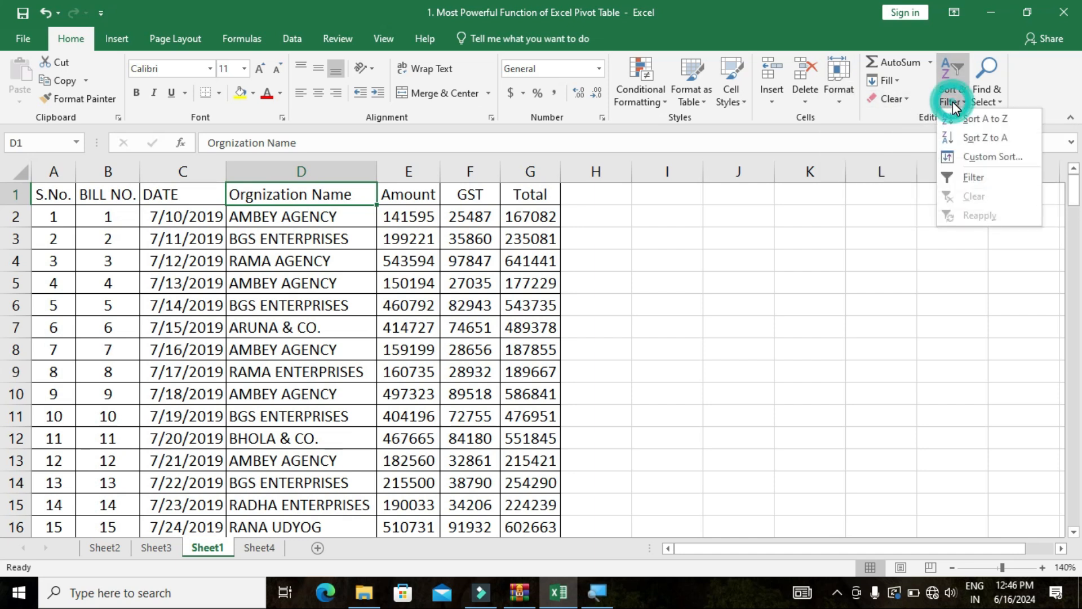
{"action": "left_click", "coordinate": [968, 177]}
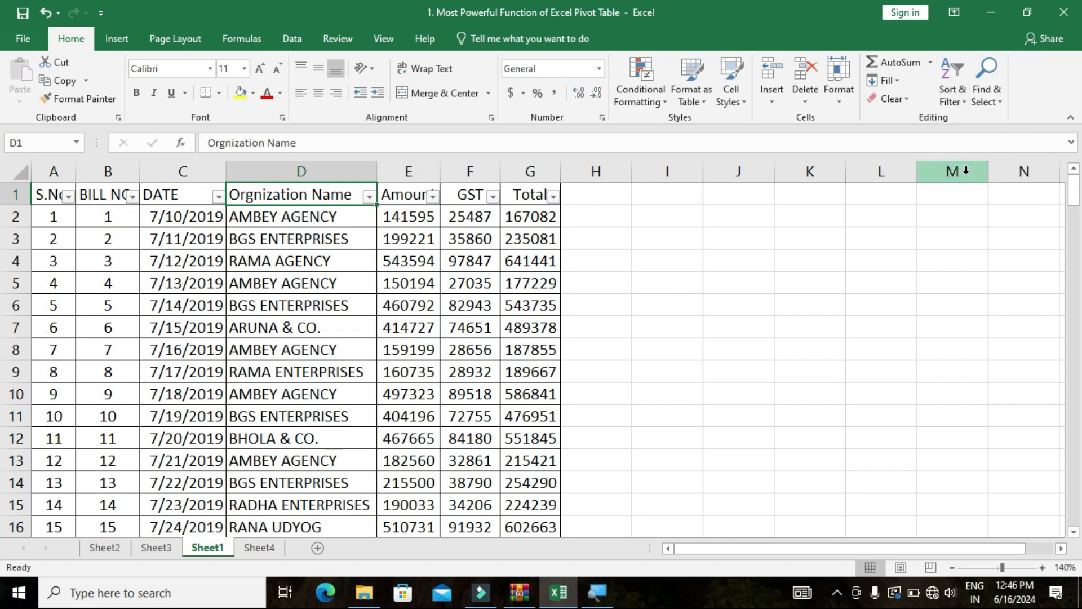
Filter the Orgnization Name column to ARUNA & CO. and BGS ENTERPRISES, and undo the filtering.
{"action": "left_click", "coordinate": [369, 196]}
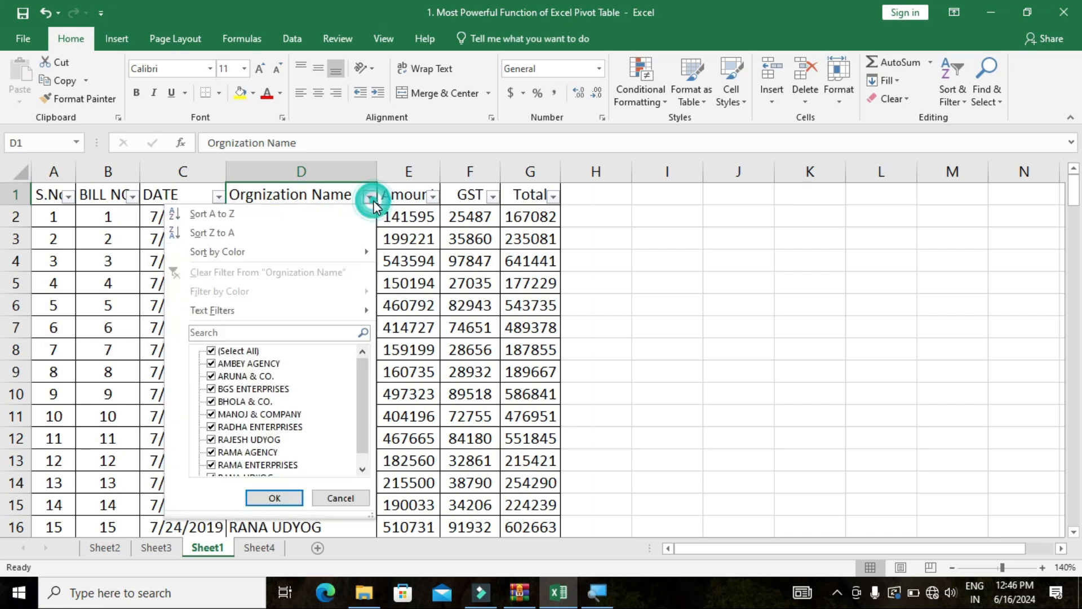
{"action": "left_click", "coordinate": [212, 353]}
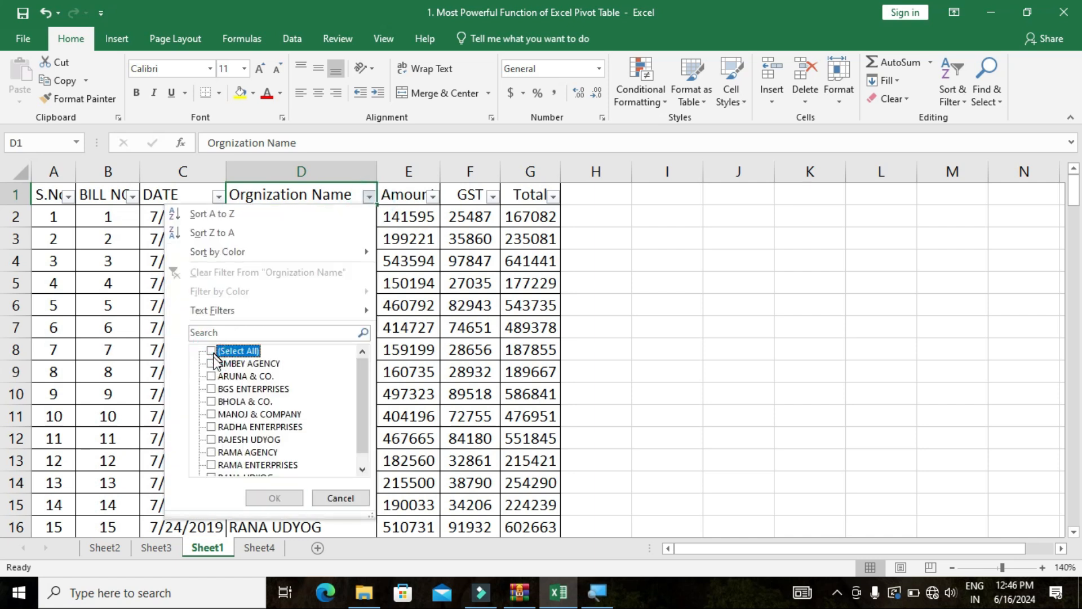
{"action": "left_click", "coordinate": [212, 389]}
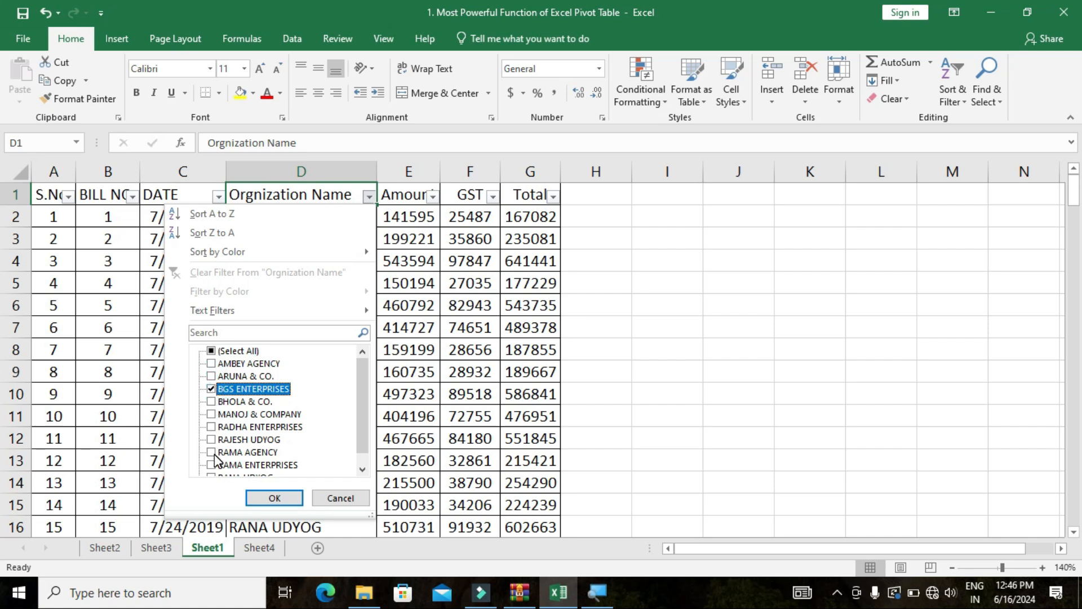
{"action": "left_click", "coordinate": [211, 375]}
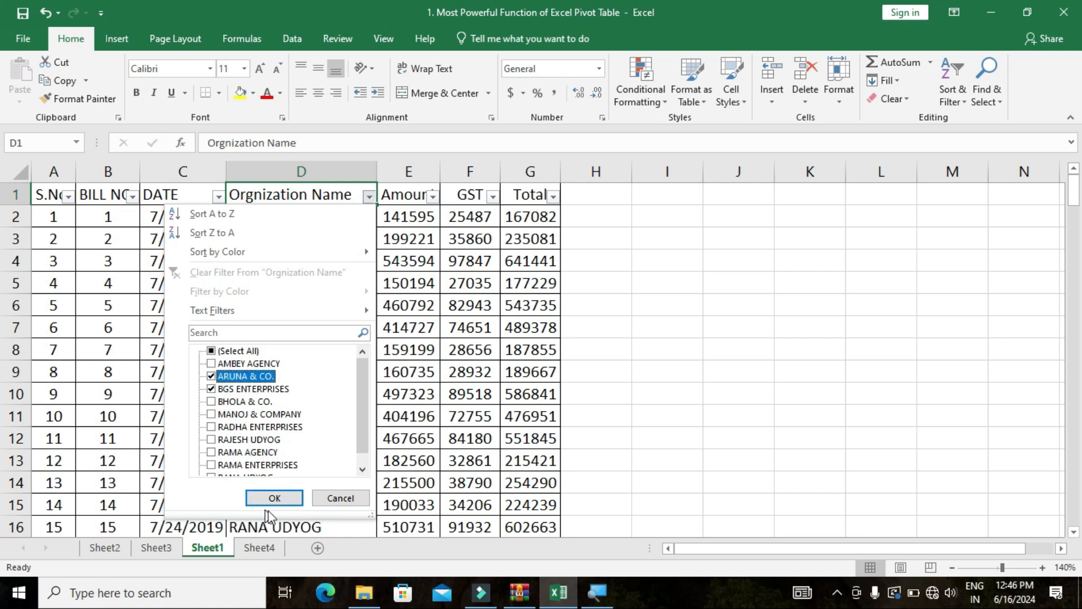
{"action": "left_click", "coordinate": [275, 498]}
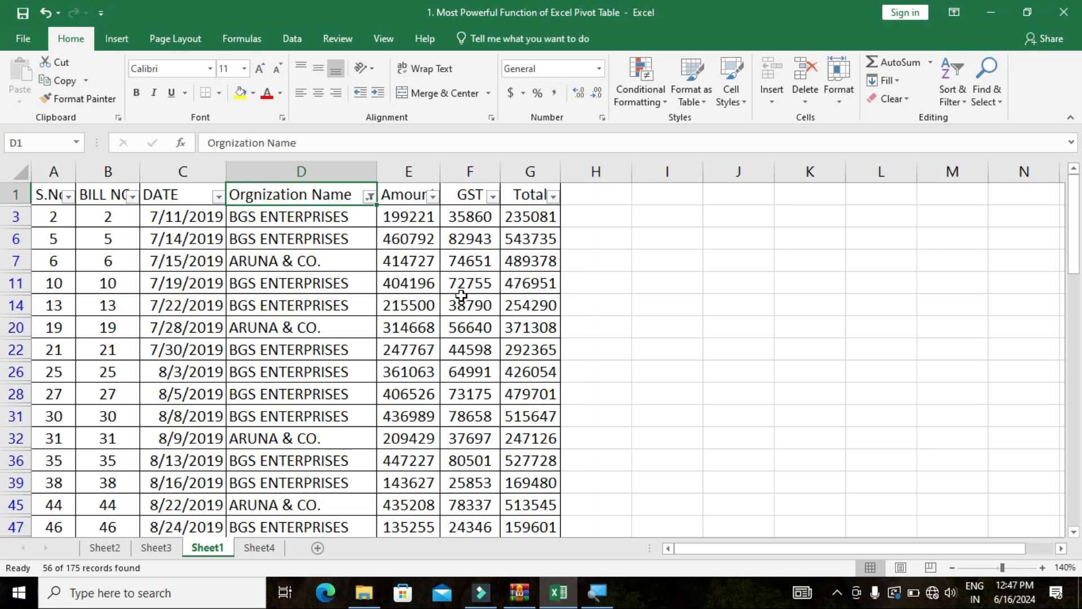
{"action": "key", "text": "ctrl+z"}
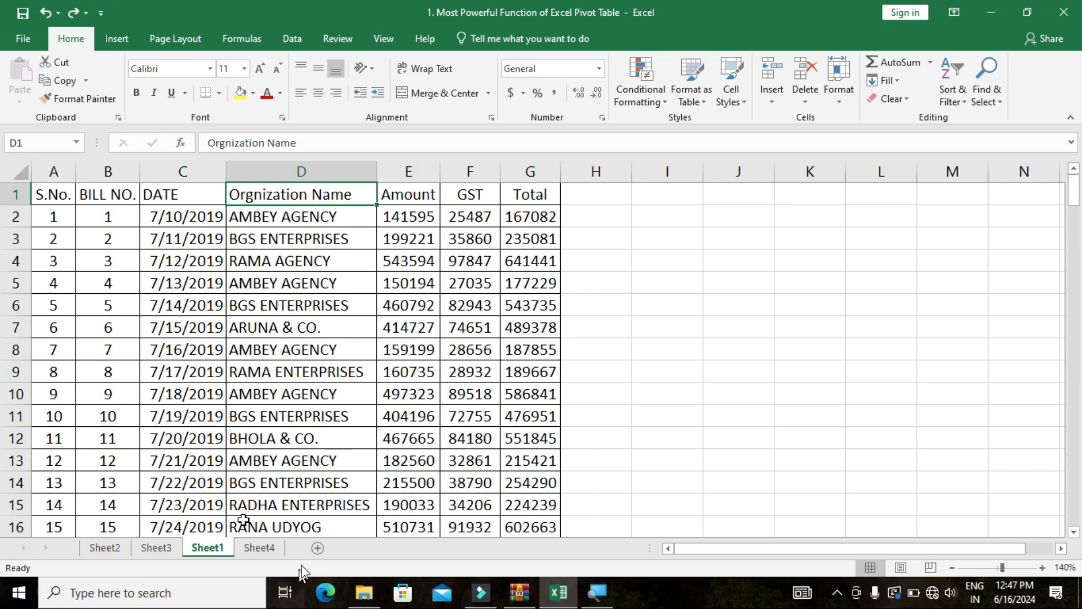
On Sheet4, build the PivotTable with PARTY NAME as rows and the sums of Amount, GST and Total as values.
{"action": "left_click", "coordinate": [257, 548]}
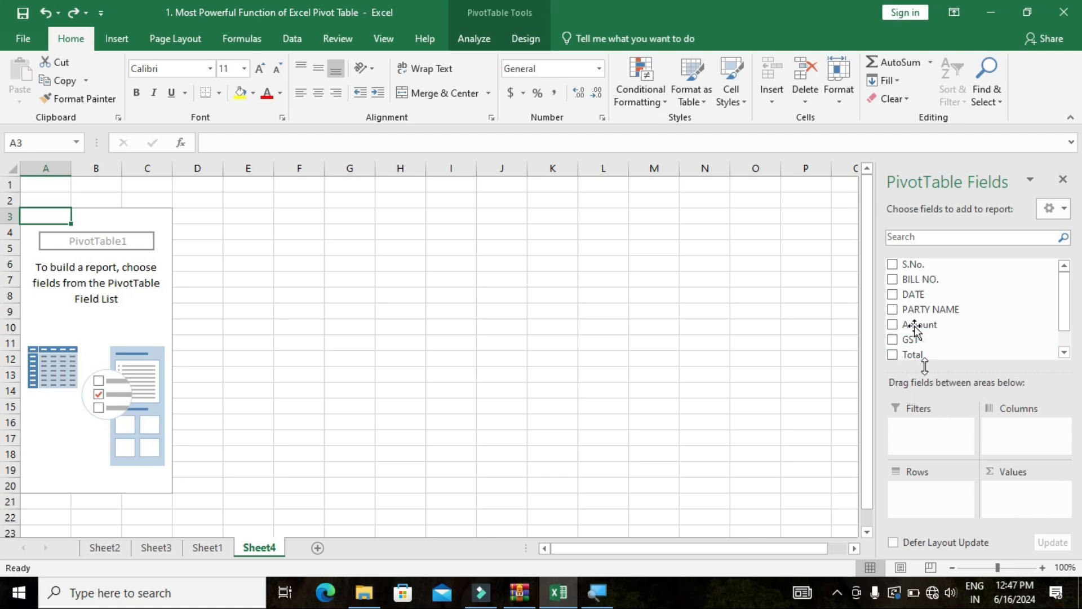
{"action": "left_click_drag", "start_coordinate": [925, 309], "coordinate": [920, 492]}
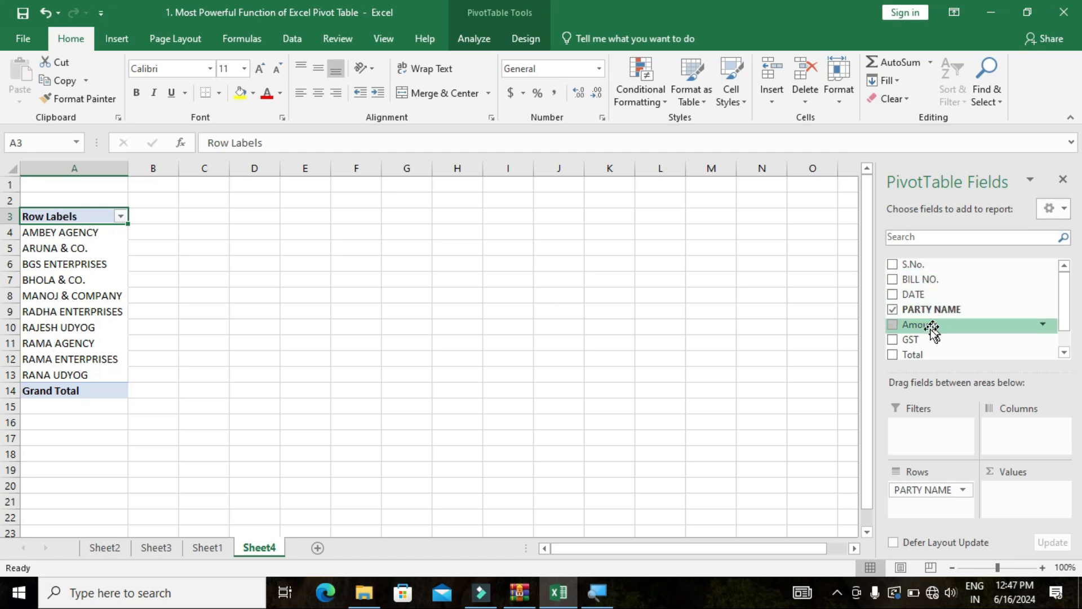
{"action": "left_click_drag", "start_coordinate": [928, 335], "coordinate": [1001, 499]}
{"action": "left_click_drag", "start_coordinate": [909, 340], "coordinate": [996, 510]}
{"action": "left_click_drag", "start_coordinate": [914, 353], "coordinate": [1007, 521]}
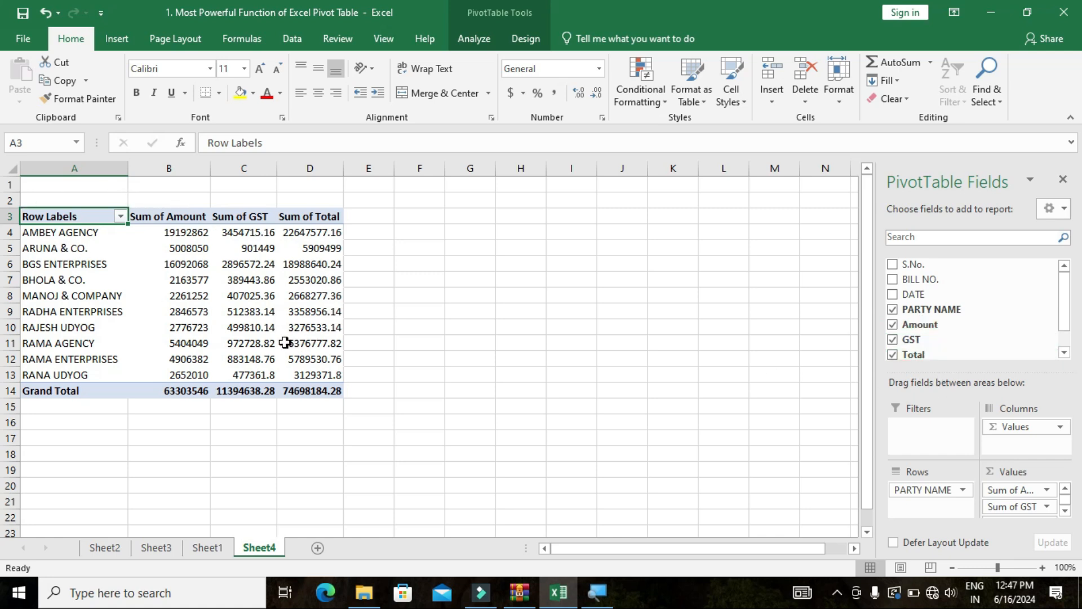
Summarize the PivotTable by month by adding DATE to the rows and removing PARTY NAME.
{"action": "mouse_move", "coordinate": [283, 340]}
{"action": "mouse_move", "coordinate": [187, 277]}
{"action": "left_click", "coordinate": [892, 294]}
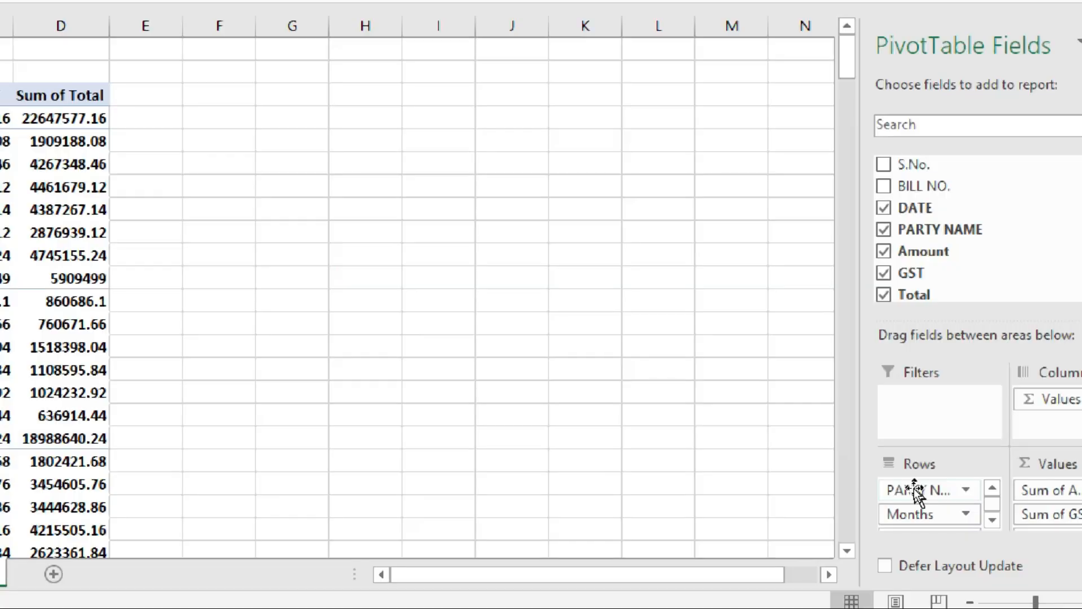
{"action": "left_click", "coordinate": [914, 491]}
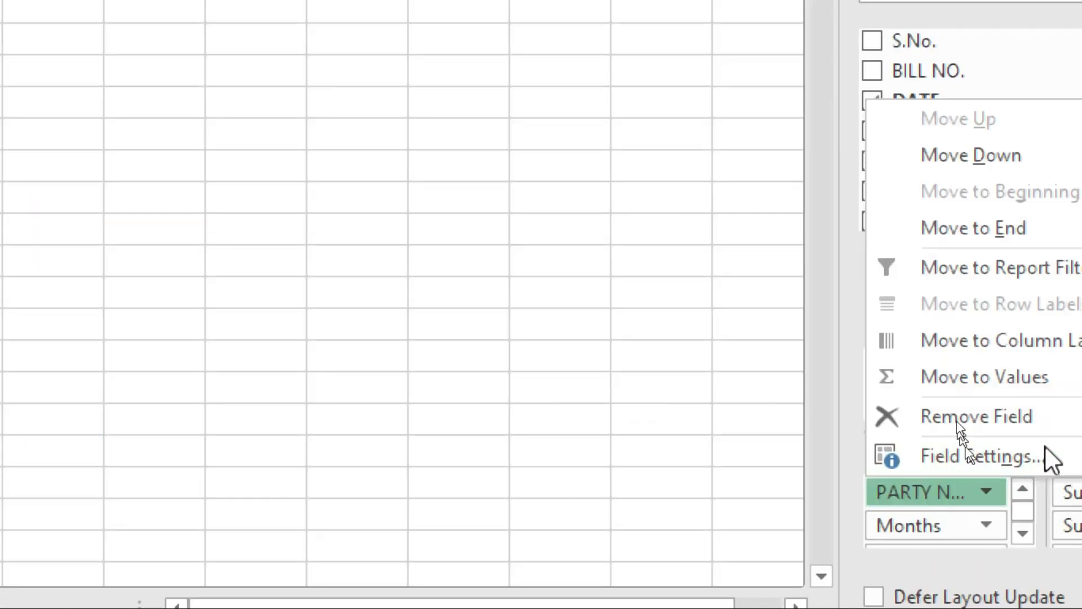
{"action": "left_click", "coordinate": [1018, 421]}
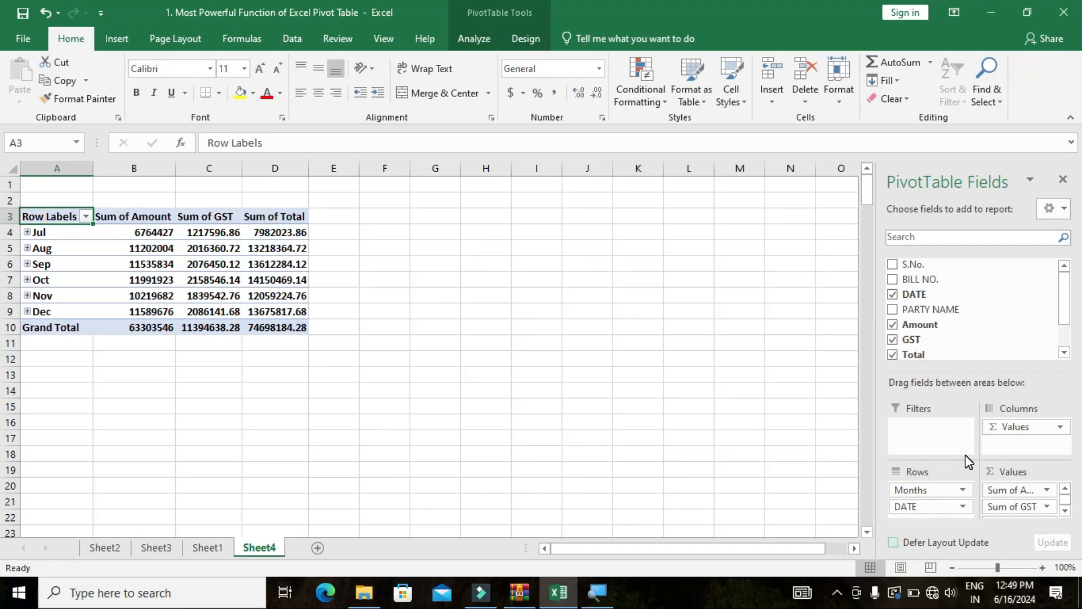
Empty the PivotTable by removing Months and DATE from the rows and Amount, GST and Total from the values.
{"action": "left_click_drag", "start_coordinate": [929, 489], "coordinate": [865, 500]}
{"action": "left_click", "coordinate": [934, 489]}
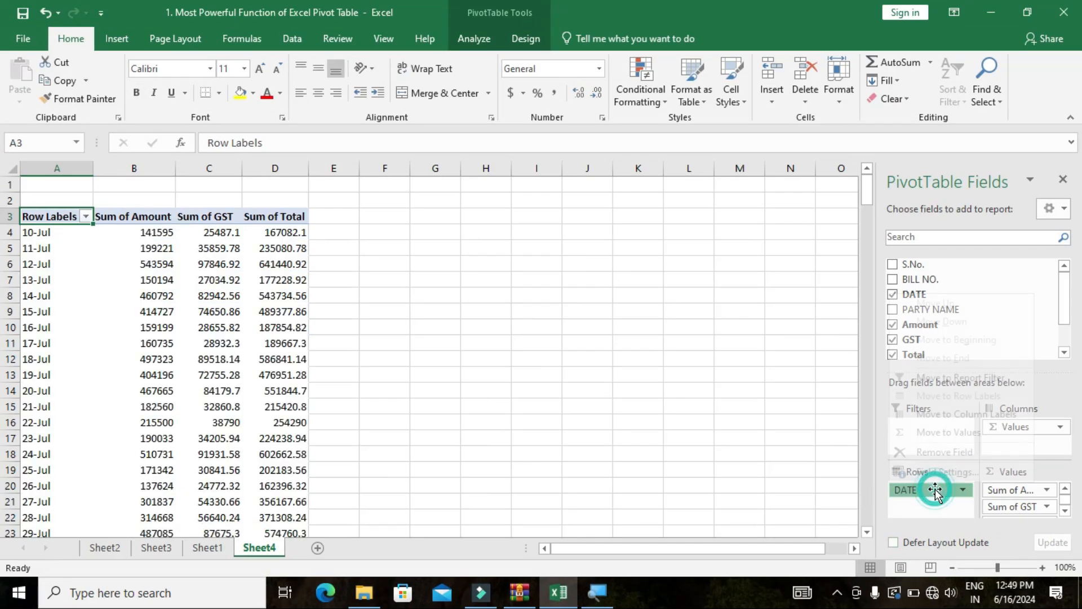
{"action": "left_click", "coordinate": [967, 451]}
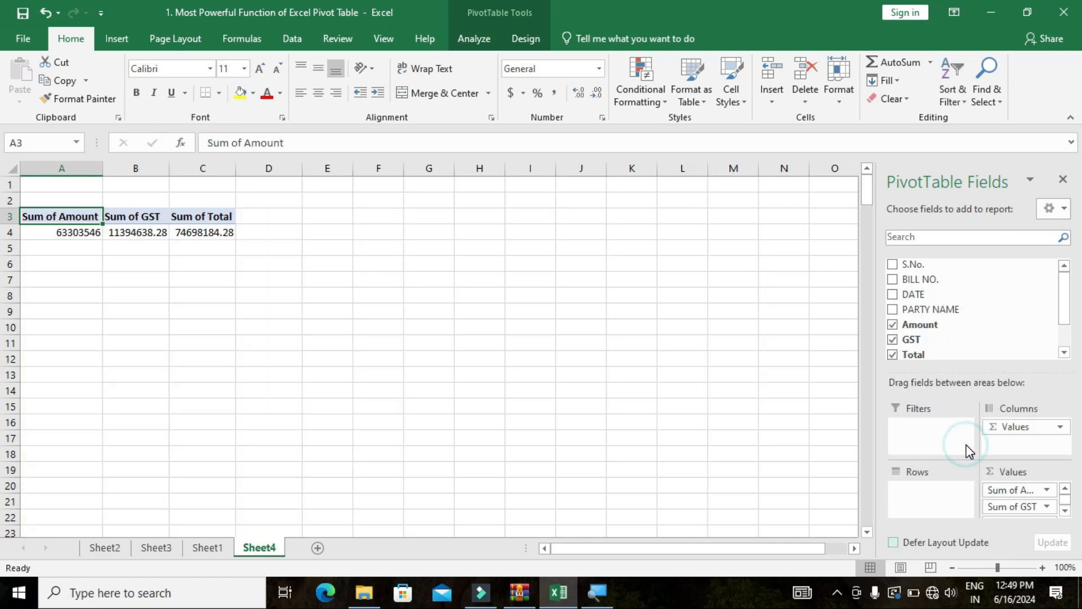
{"action": "left_click", "coordinate": [892, 326]}
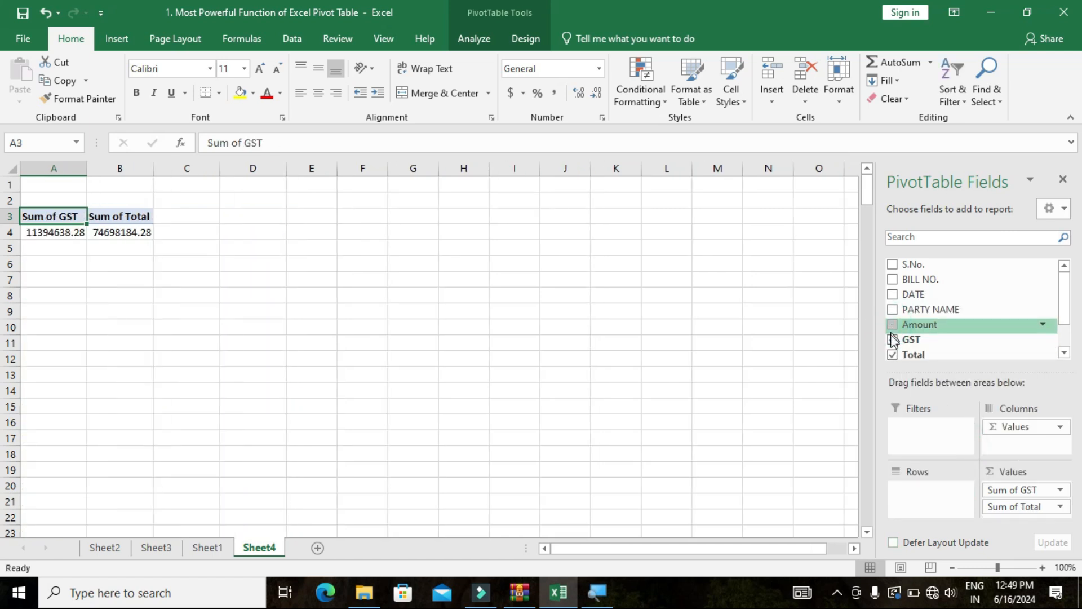
{"action": "left_click", "coordinate": [892, 340]}
{"action": "left_click", "coordinate": [893, 354]}
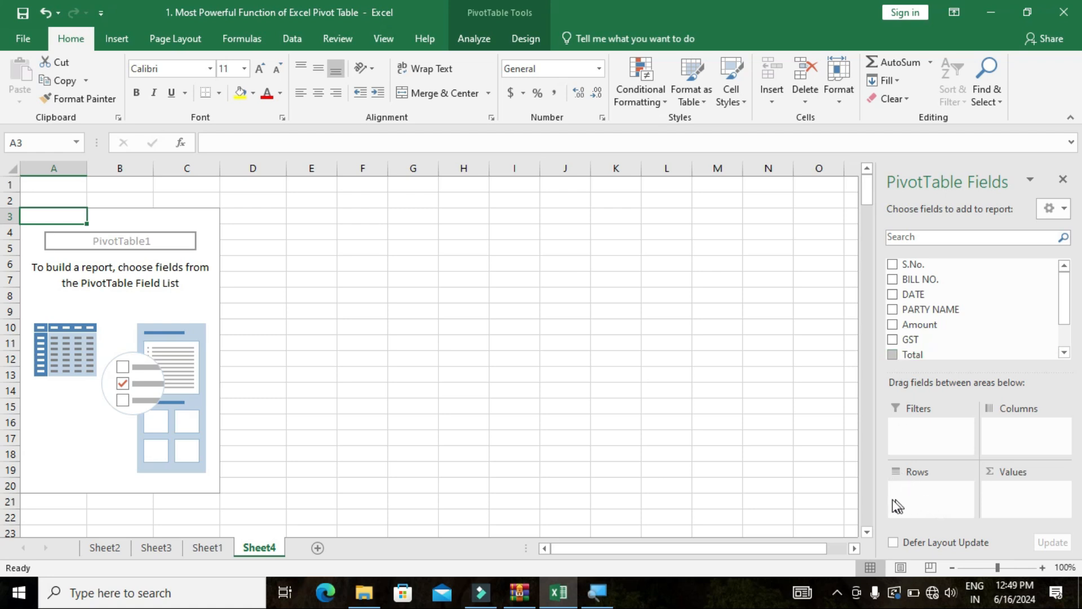
Lay out the PivotTable with PARTY NAME as columns and DATE as rows.
{"action": "left_click", "coordinate": [912, 313]}
{"action": "left_click_drag", "start_coordinate": [912, 316], "coordinate": [1014, 434]}
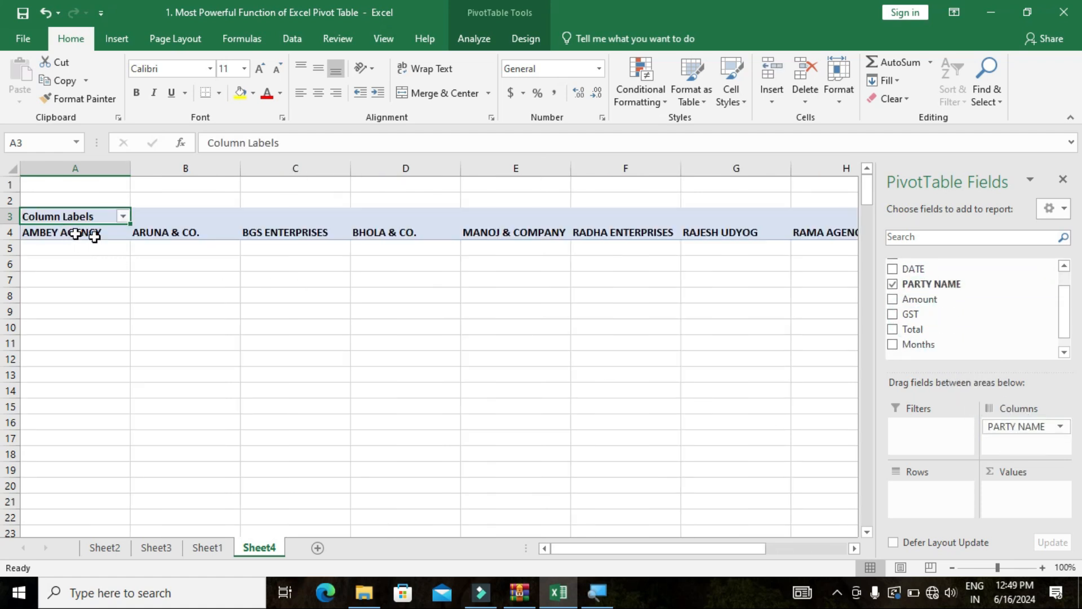
{"action": "left_click_drag", "start_coordinate": [916, 260], "coordinate": [908, 491]}
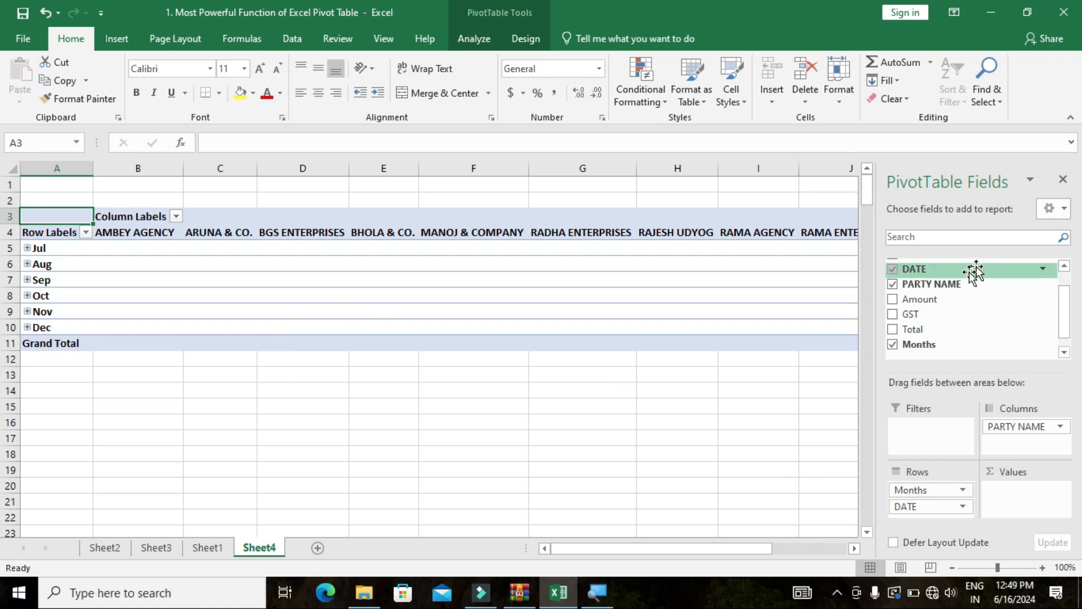
Add the sums of Amount, GST and Total to the PivotTable's values.
{"action": "left_click_drag", "start_coordinate": [934, 299], "coordinate": [998, 495]}
{"action": "left_click_drag", "start_coordinate": [913, 323], "coordinate": [1004, 513]}
{"action": "left_click_drag", "start_coordinate": [909, 329], "coordinate": [1015, 525]}
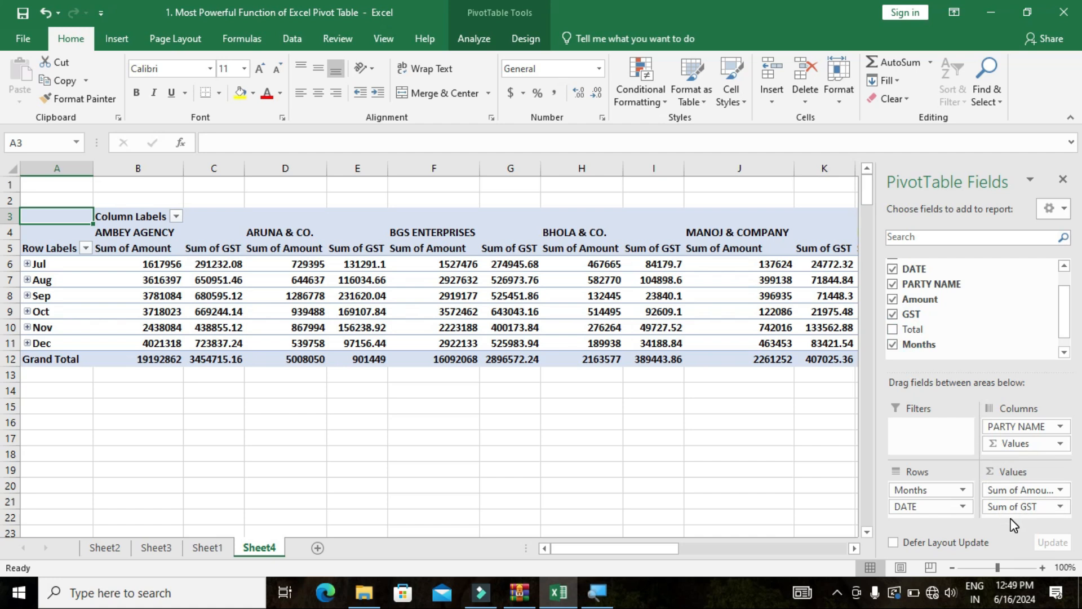
{"action": "left_click", "coordinate": [893, 329]}
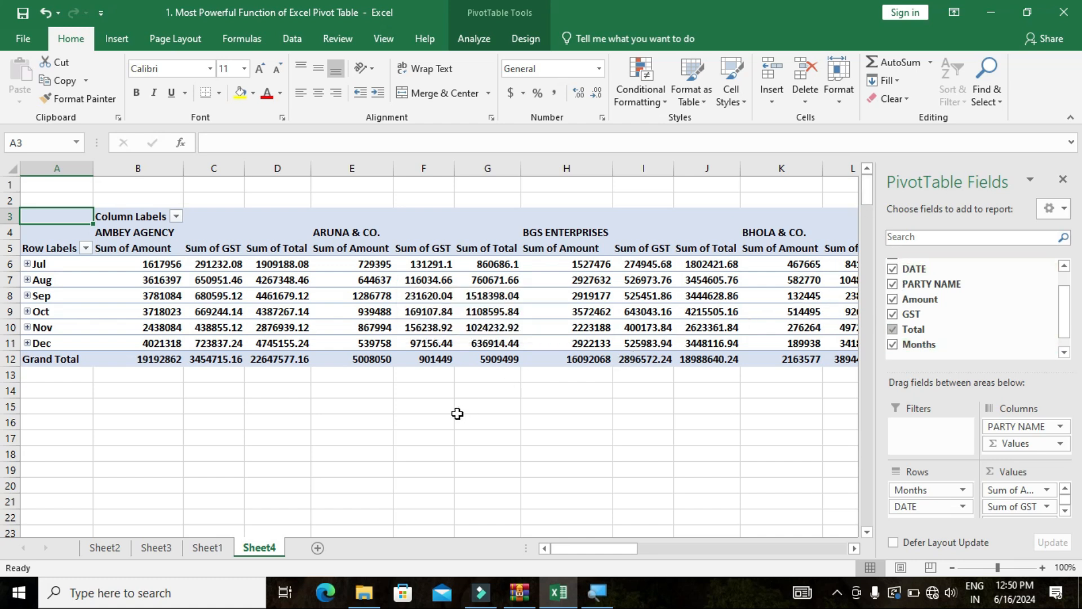
Hide the PivotTable field list by selecting cell G15 outside the table, and bring it back by selecting cell F10 inside it.
{"action": "left_click", "coordinate": [457, 415]}
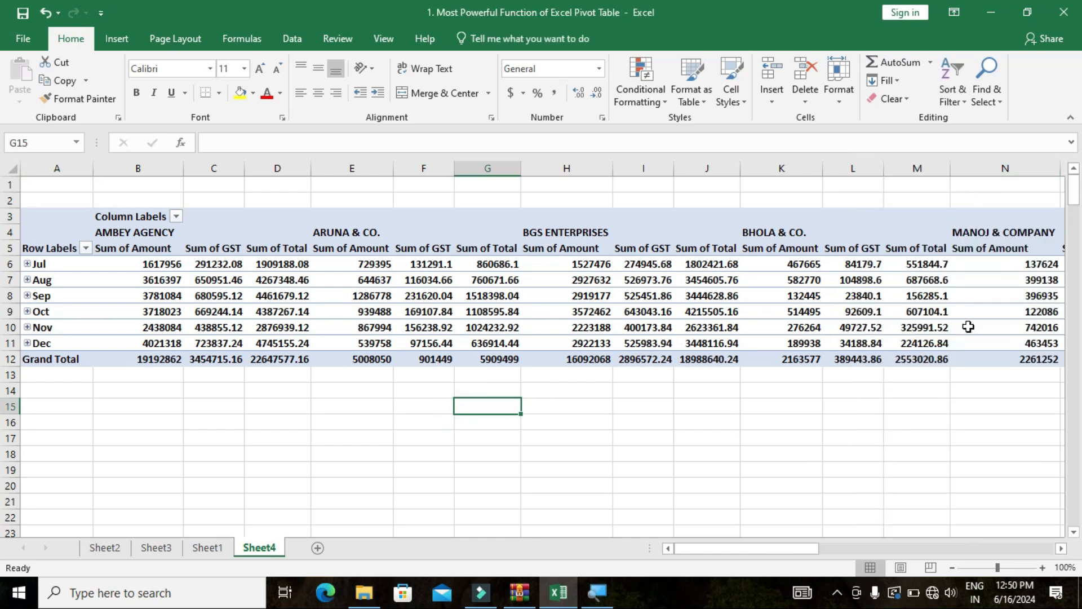
{"action": "mouse_move", "coordinate": [969, 327]}
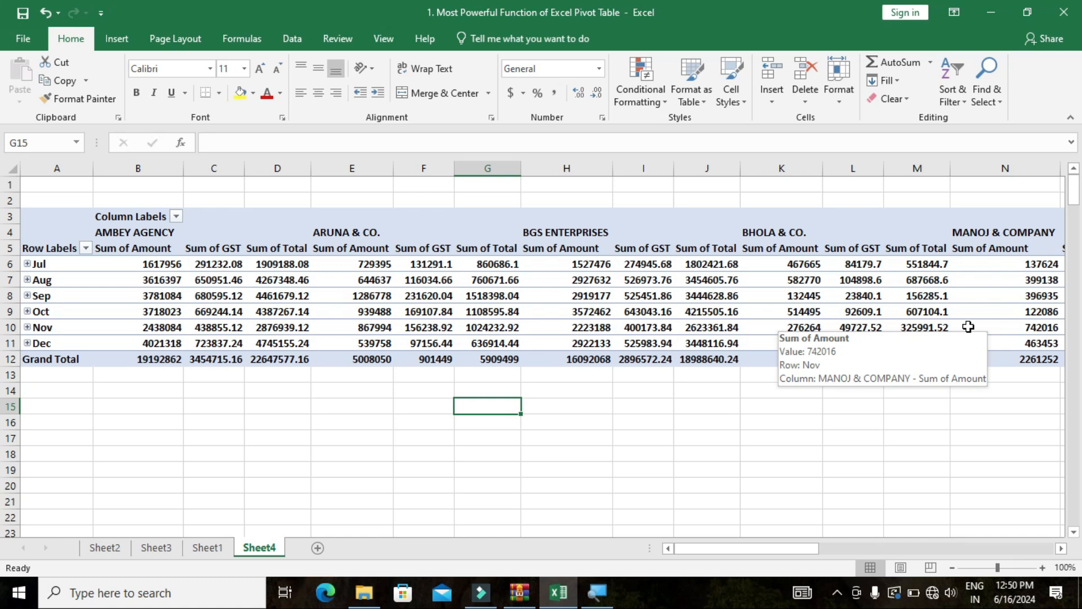
{"action": "left_click", "coordinate": [432, 322]}
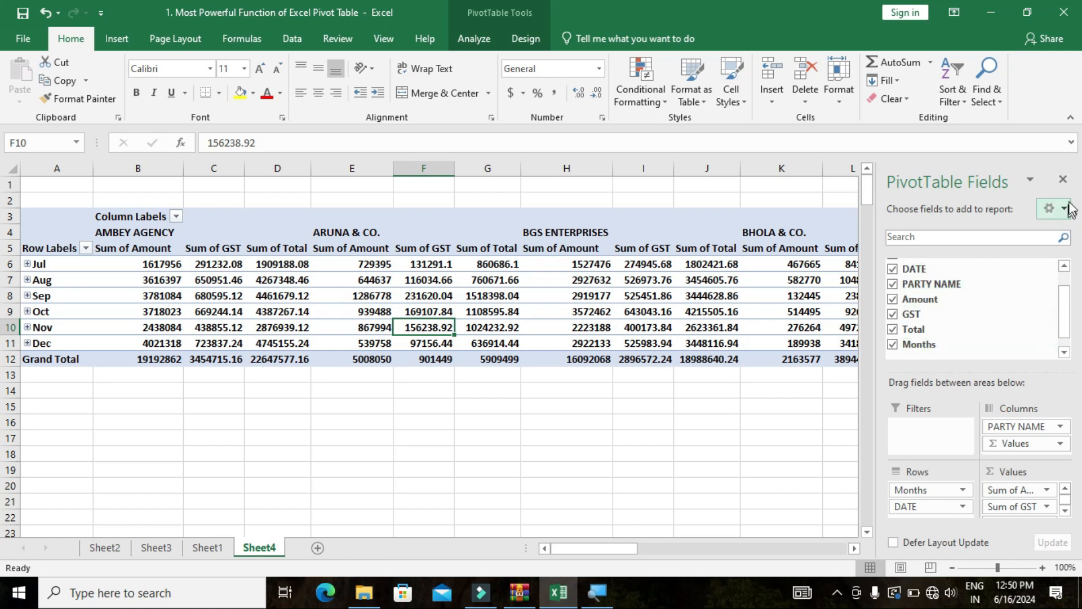
Close the PivotTable field list and display it again from cell E7.
{"action": "left_click", "coordinate": [1063, 181]}
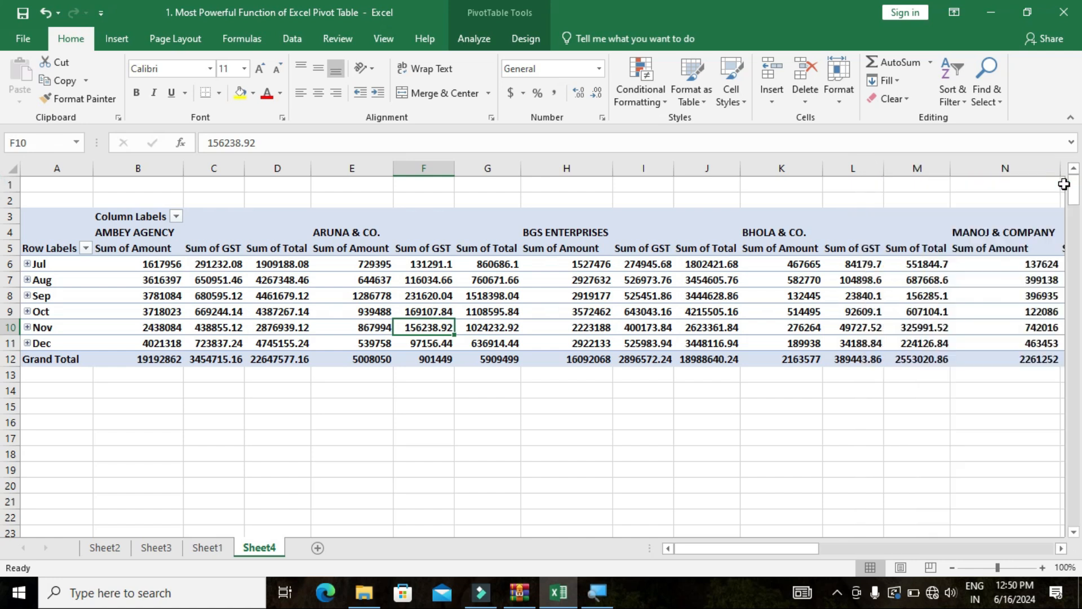
{"action": "left_click", "coordinate": [384, 281]}
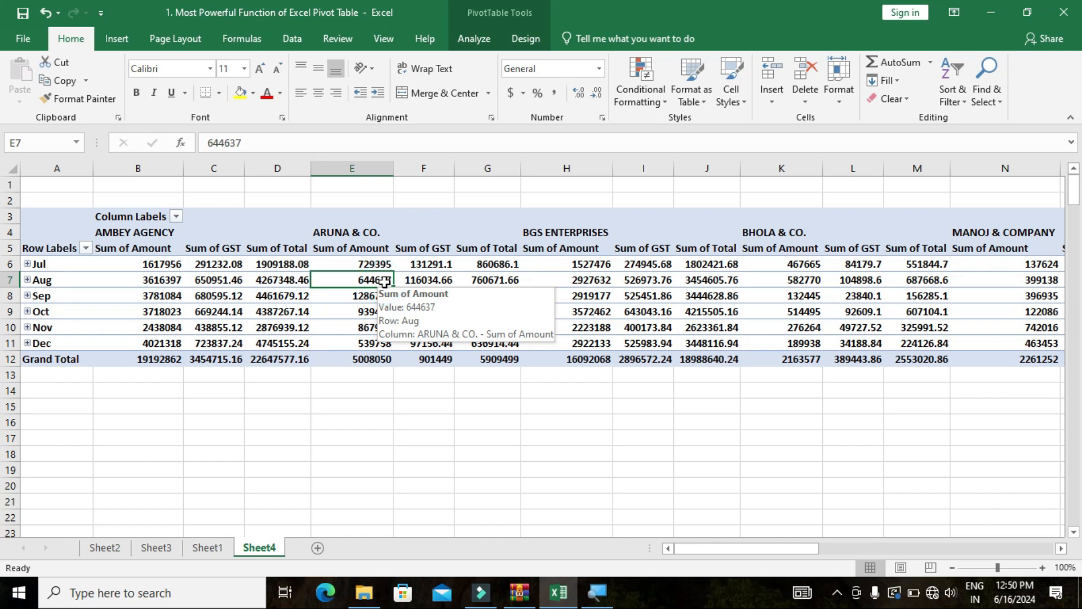
{"action": "right_click", "coordinate": [385, 282]}
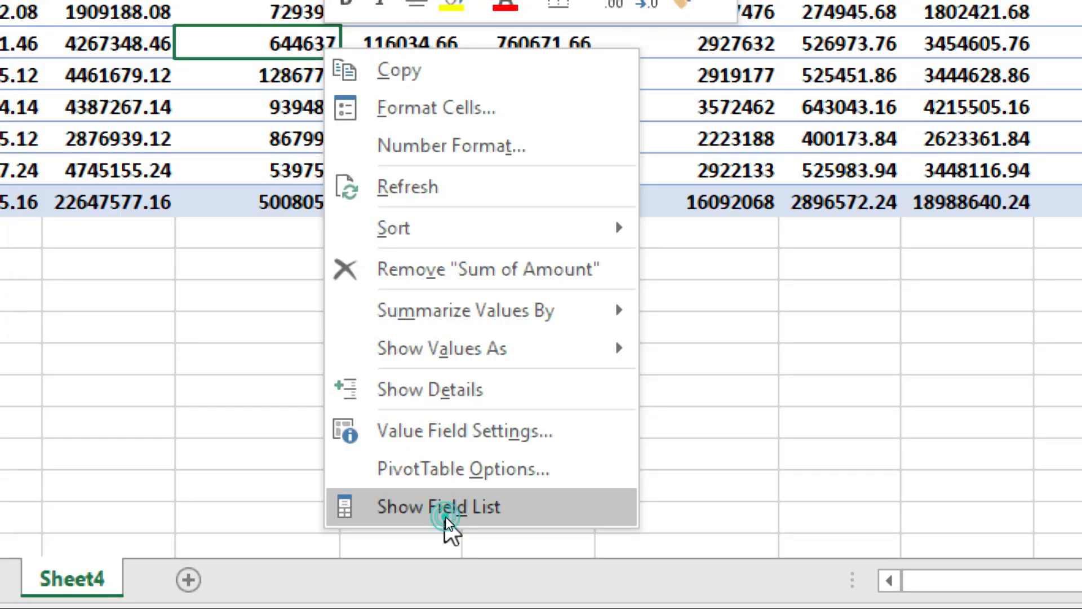
{"action": "left_click", "coordinate": [446, 518]}
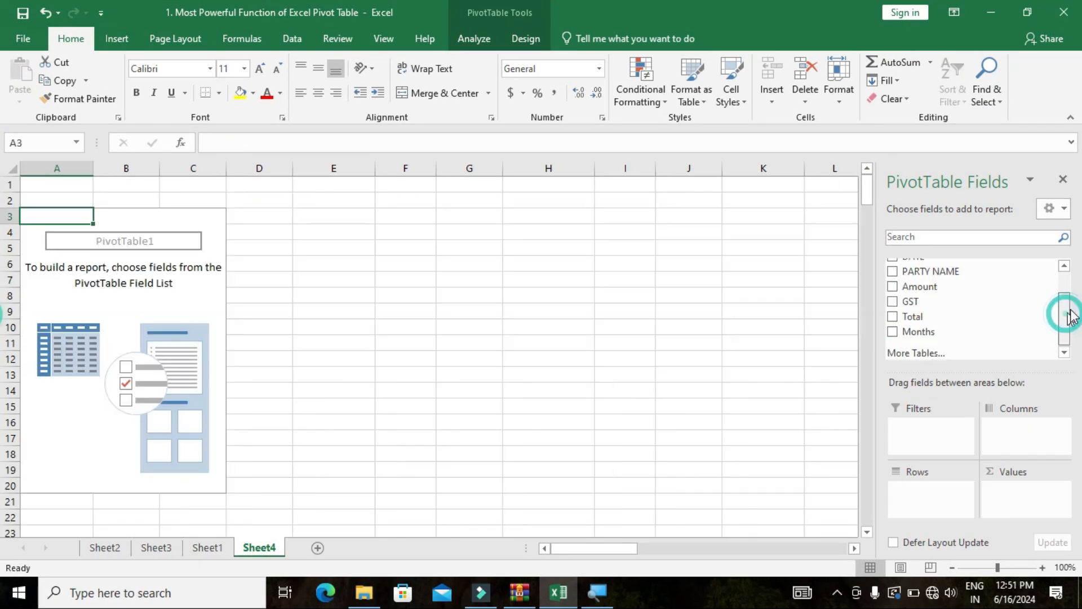
Place PARTY NAME in the empty PivotTable's report filter and open the filter's list of parties.
{"action": "left_click_drag", "start_coordinate": [1069, 308], "coordinate": [1071, 286]}
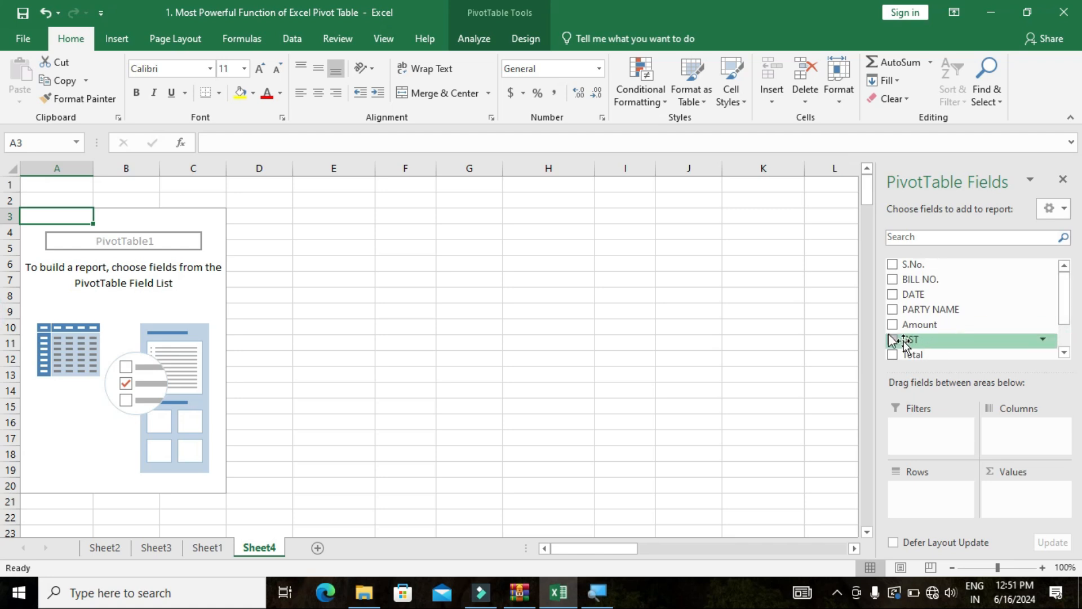
{"action": "left_click_drag", "start_coordinate": [925, 310], "coordinate": [921, 429]}
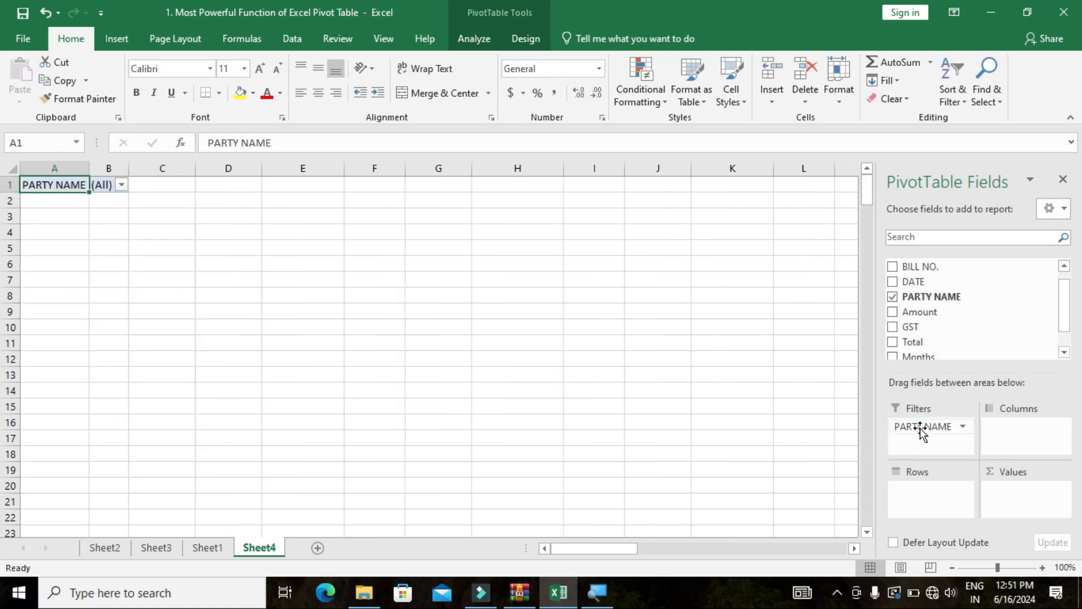
{"action": "left_click", "coordinate": [122, 185]}
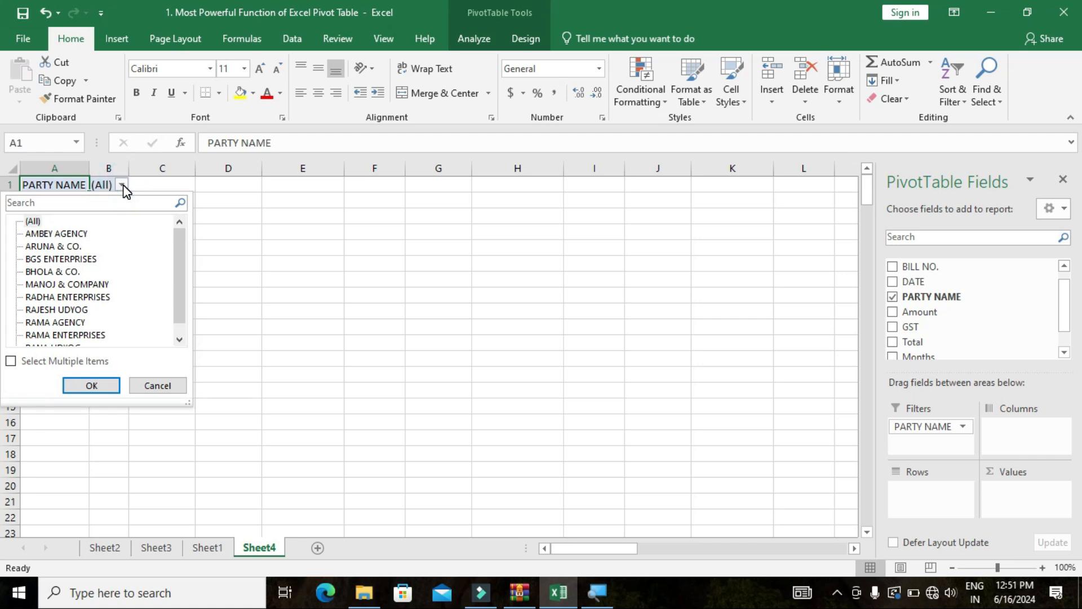
Add the sums of Amount, GST and Total as PivotTable values and place DATE in the rows.
{"action": "left_click_drag", "start_coordinate": [915, 312], "coordinate": [997, 501]}
{"action": "left_click_drag", "start_coordinate": [899, 328], "coordinate": [1011, 521]}
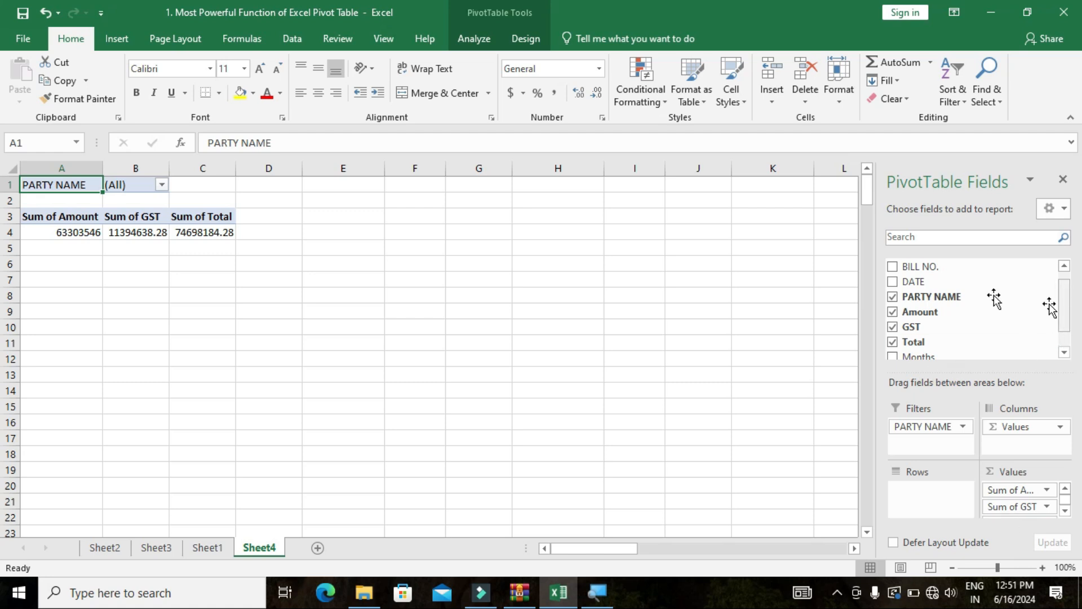
{"action": "left_click_drag", "start_coordinate": [907, 282], "coordinate": [910, 494]}
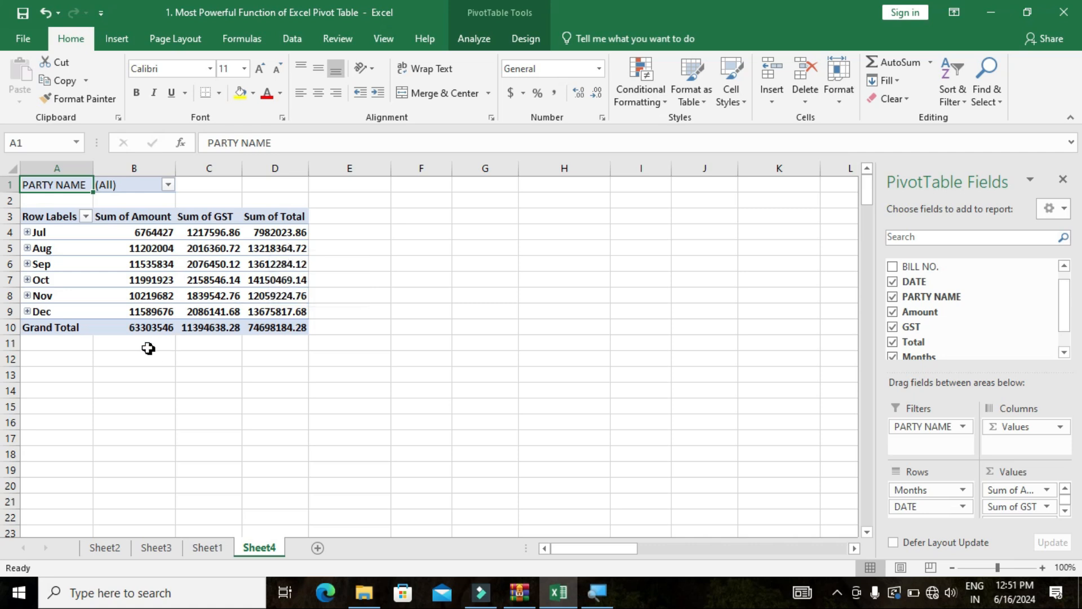
Filter the PivotTable by PARTY NAME to multiple items, keeping only BGS ENTERPRISES and BHOLA & CO.
{"action": "left_click", "coordinate": [169, 185]}
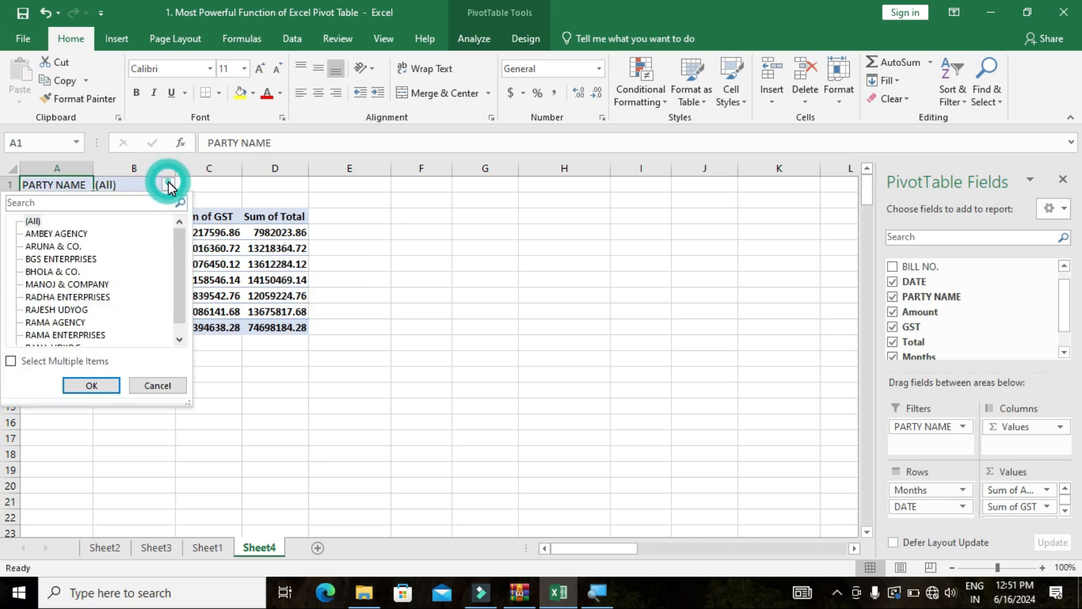
{"action": "left_click", "coordinate": [11, 361]}
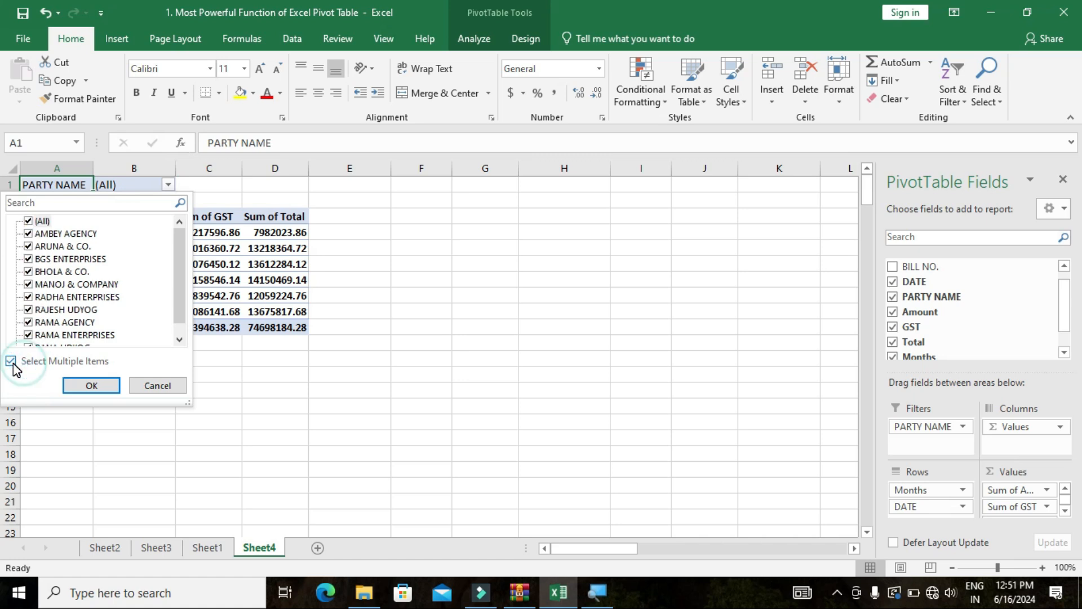
{"action": "left_click", "coordinate": [27, 221]}
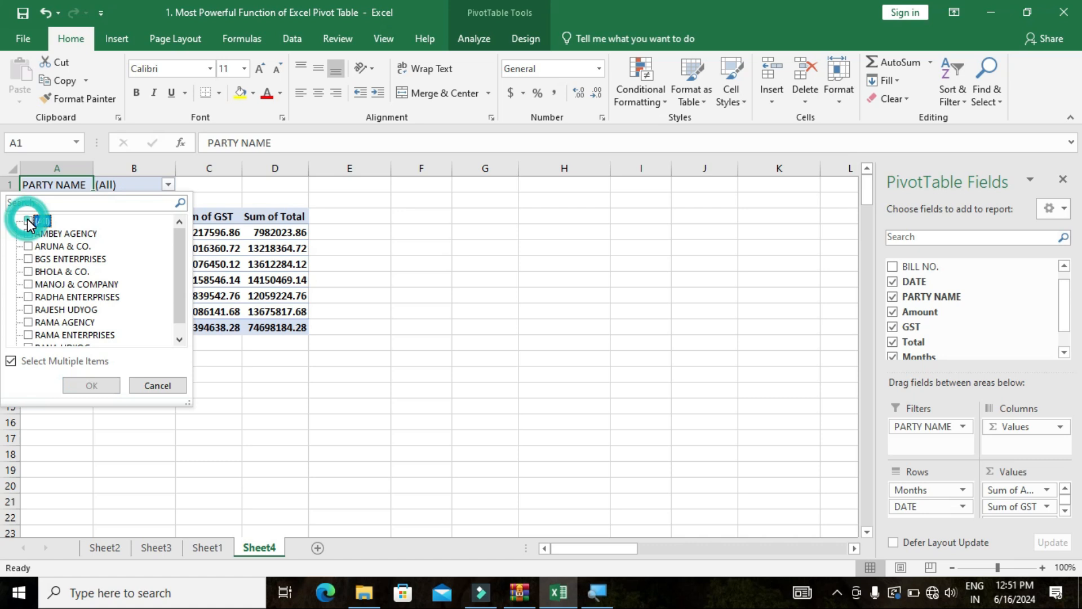
{"action": "left_click", "coordinate": [28, 260]}
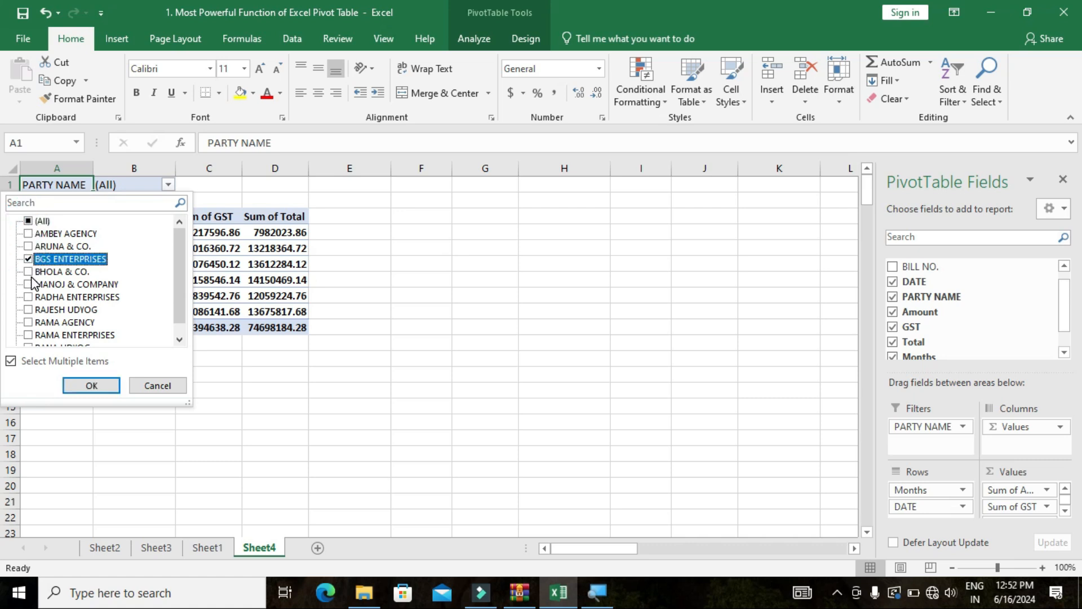
{"action": "left_click", "coordinate": [29, 273]}
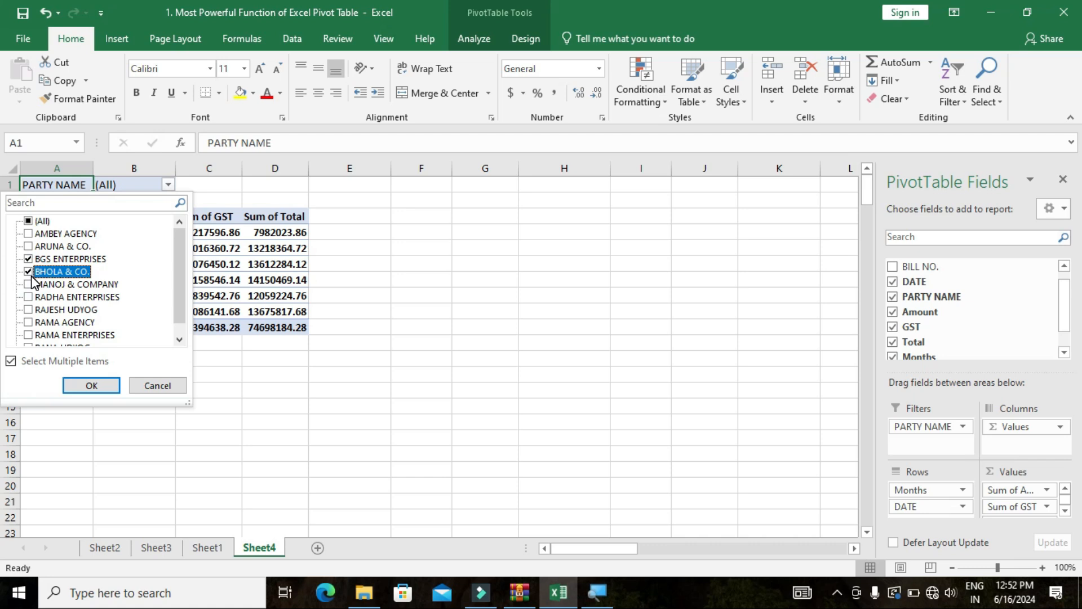
{"action": "left_click", "coordinate": [88, 383]}
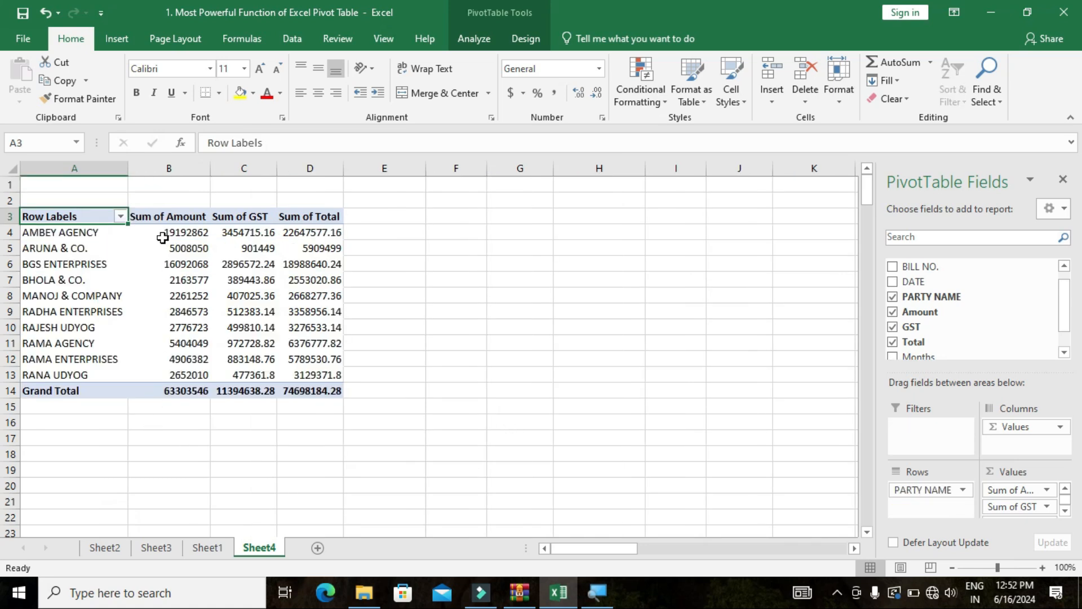
Compare AMBEY AGENCY's Sum of Amount in cell B4 with the individual billing entries on Sheet1.
{"action": "left_click", "coordinate": [164, 235]}
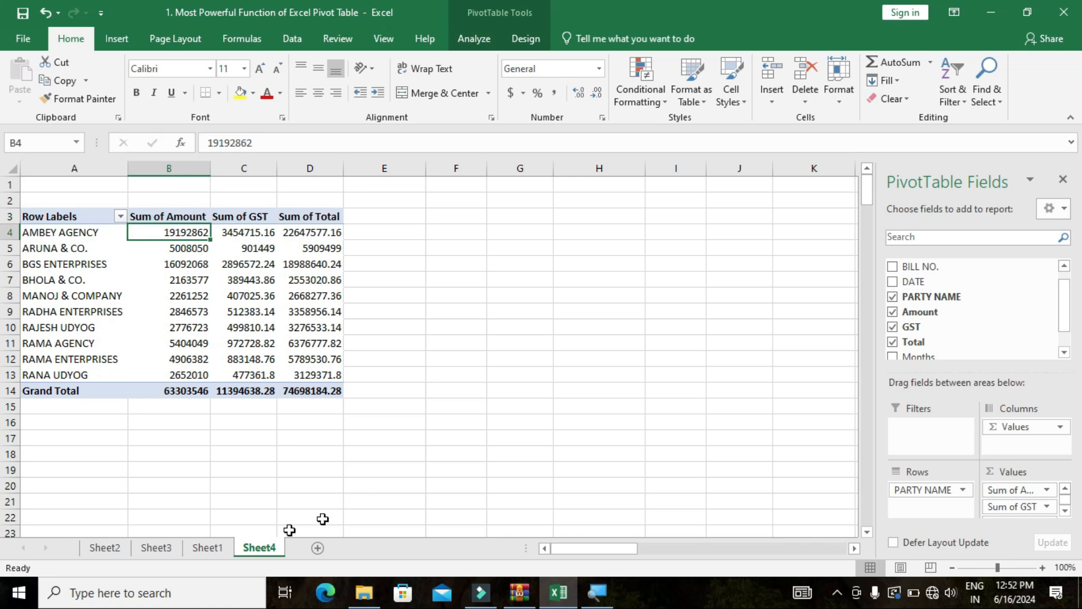
{"action": "left_click", "coordinate": [207, 548]}
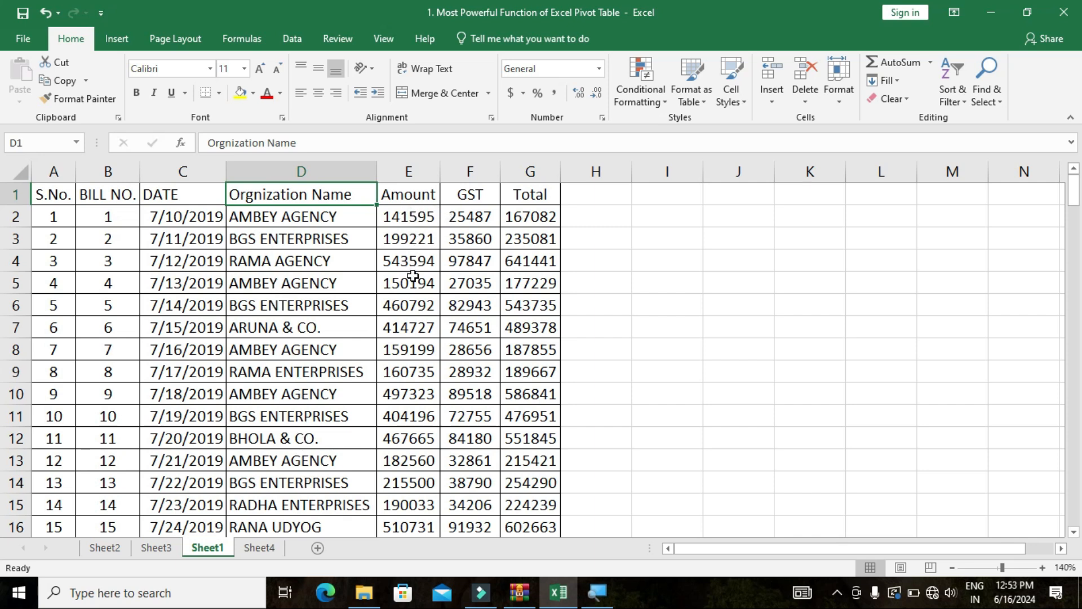
{"action": "left_click", "coordinate": [265, 548]}
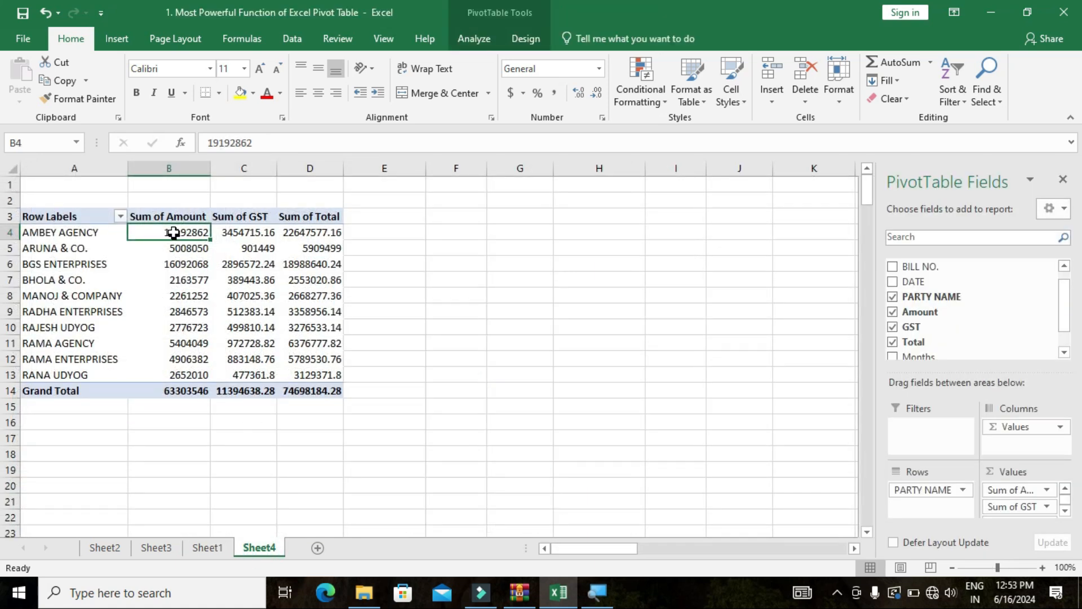
{"action": "mouse_move", "coordinate": [174, 231]}
{"action": "left_click", "coordinate": [213, 548]}
{"action": "left_click", "coordinate": [259, 547]}
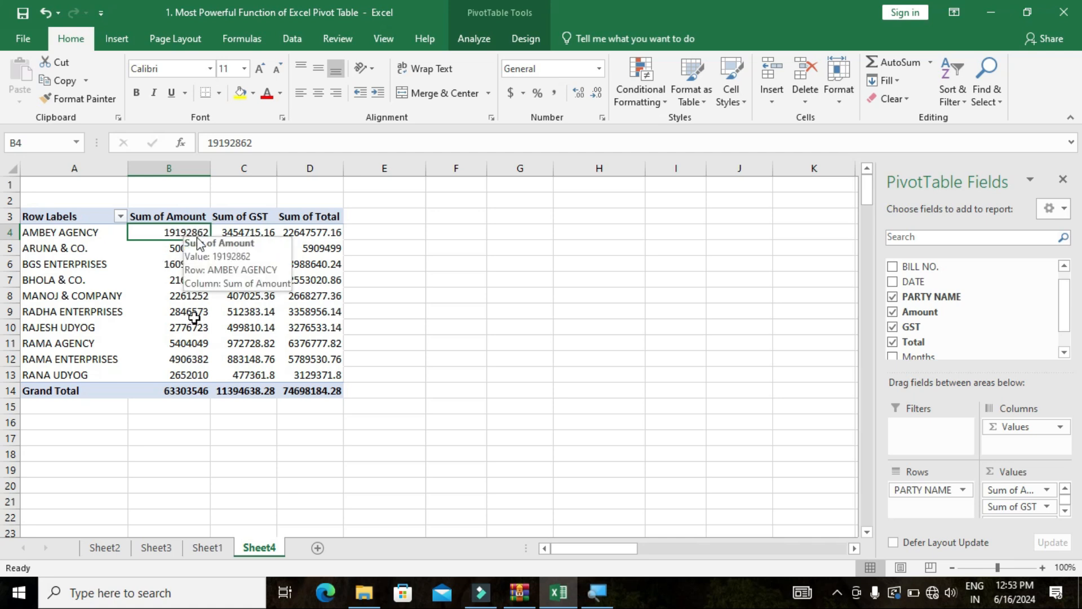
{"action": "left_click", "coordinate": [207, 548]}
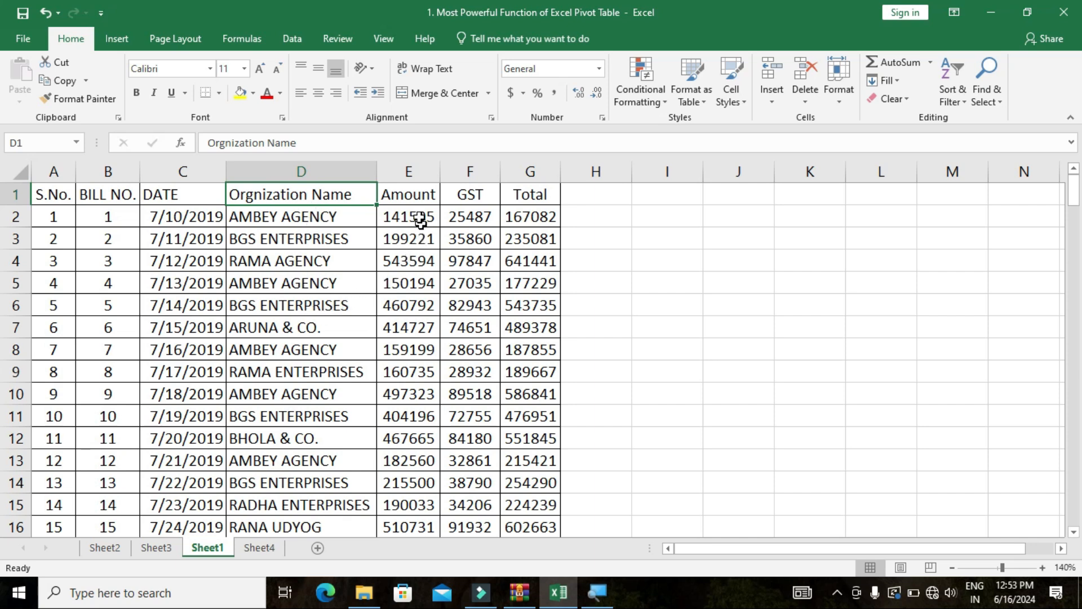
{"action": "left_click", "coordinate": [262, 547]}
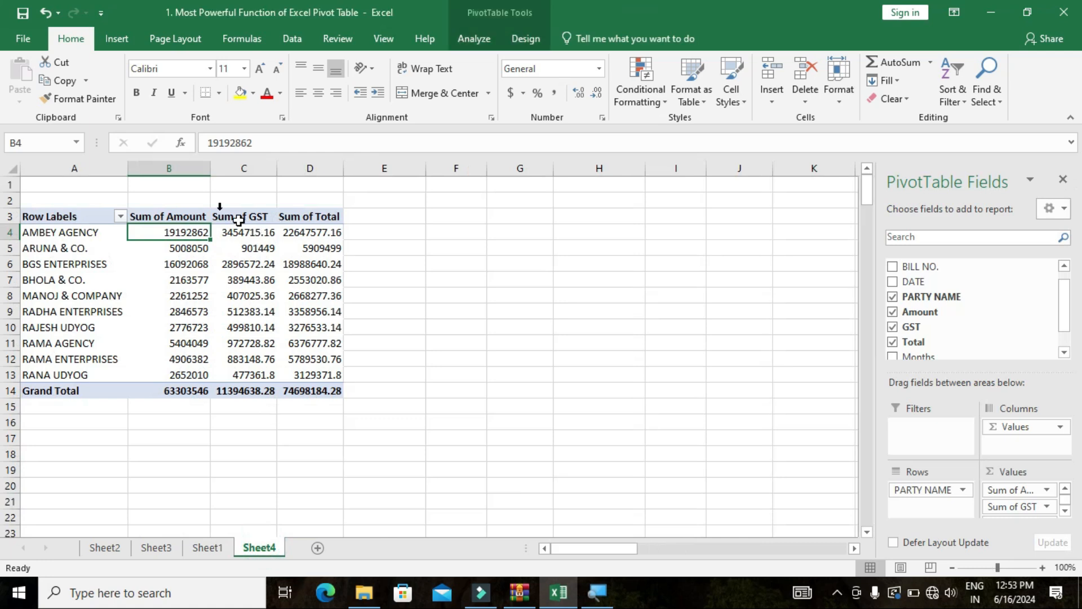
Summarize the PivotTable's Amount values by Count.
{"action": "left_click", "coordinate": [182, 228]}
{"action": "right_click", "coordinate": [193, 233]}
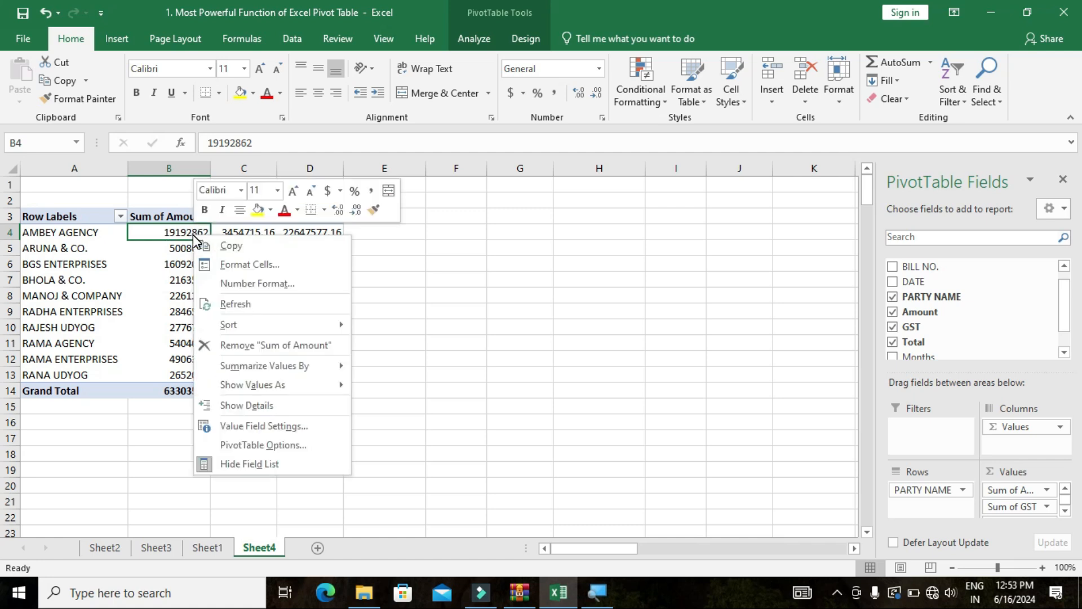
{"action": "mouse_move", "coordinate": [271, 370]}
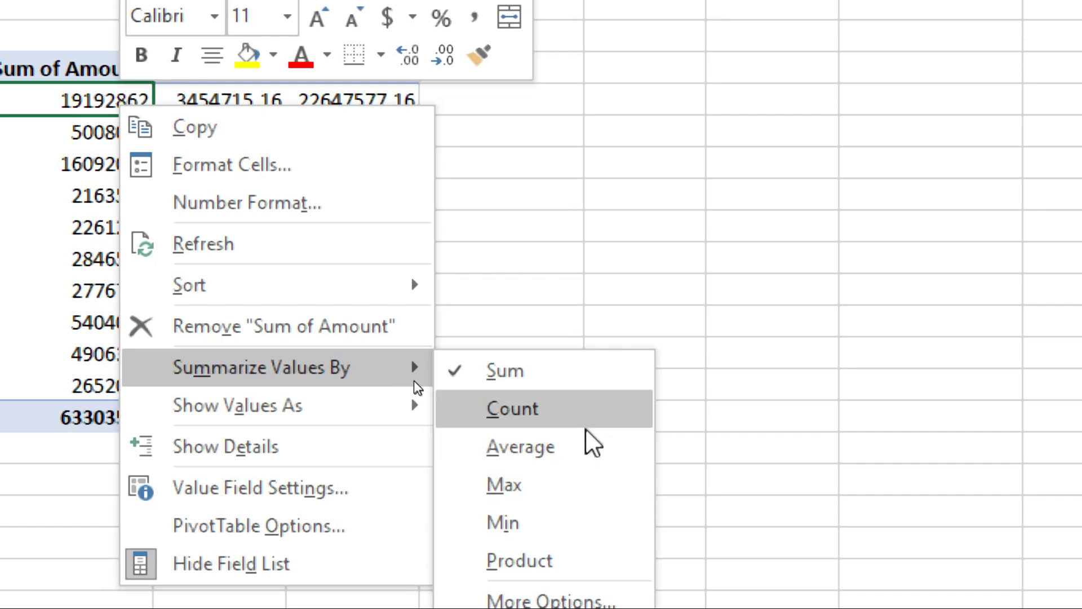
{"action": "left_click", "coordinate": [557, 395]}
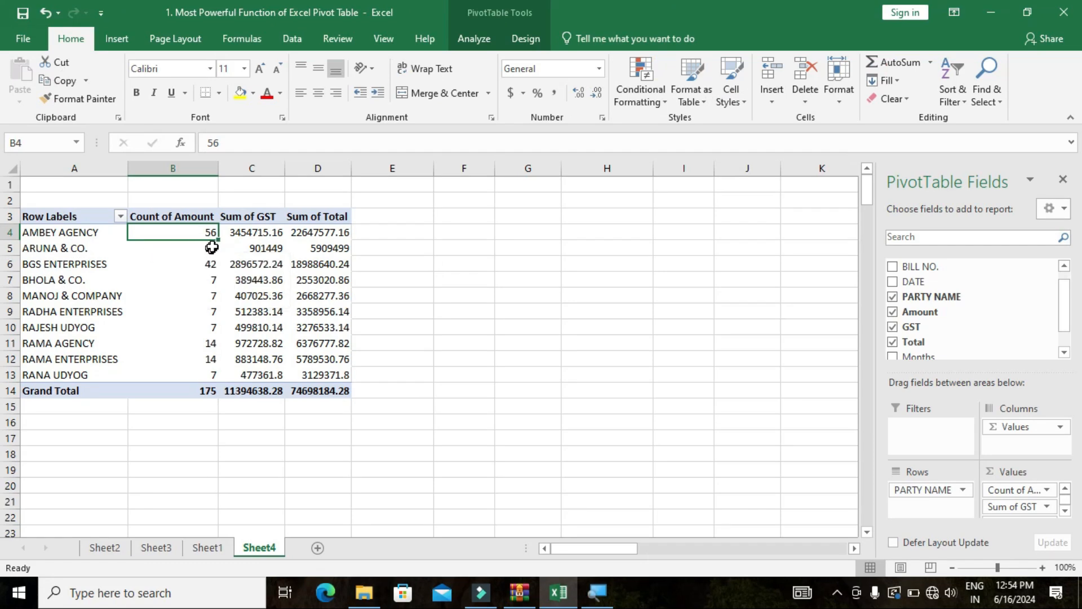
Review the billing entries on Sheet1 and the Show Values As options for the PivotTable's Amount values.
{"action": "left_click", "coordinate": [211, 545]}
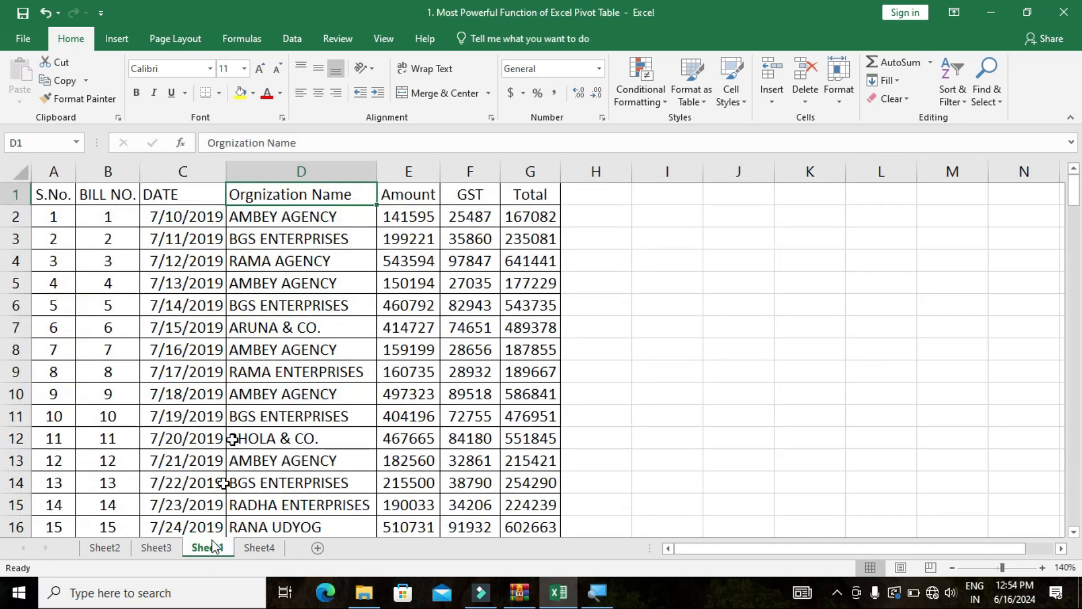
{"action": "left_click", "coordinate": [268, 547]}
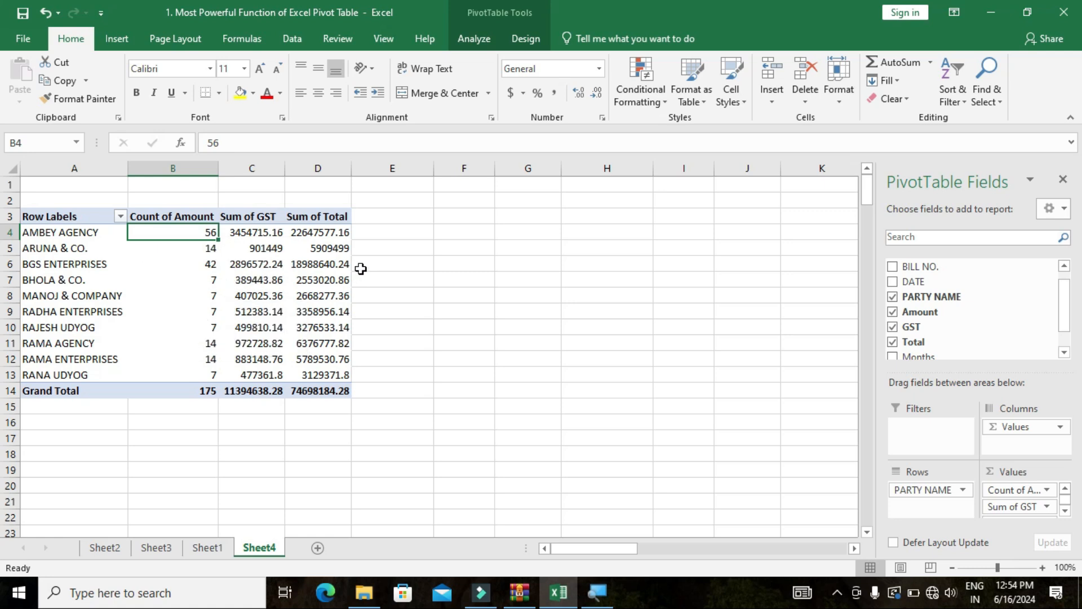
{"action": "mouse_move", "coordinate": [179, 228]}
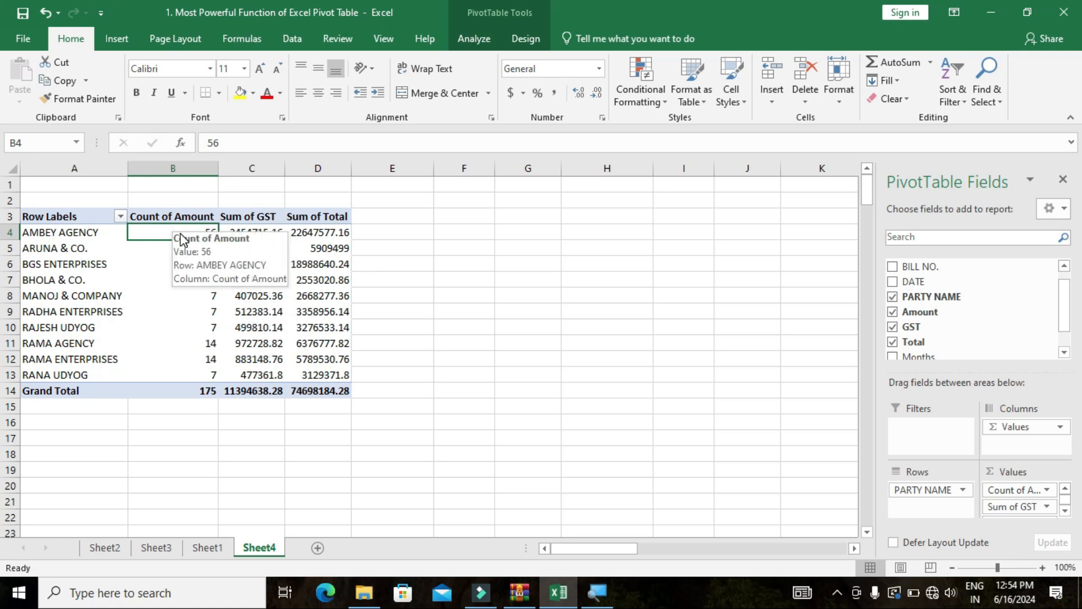
{"action": "right_click", "coordinate": [171, 231]}
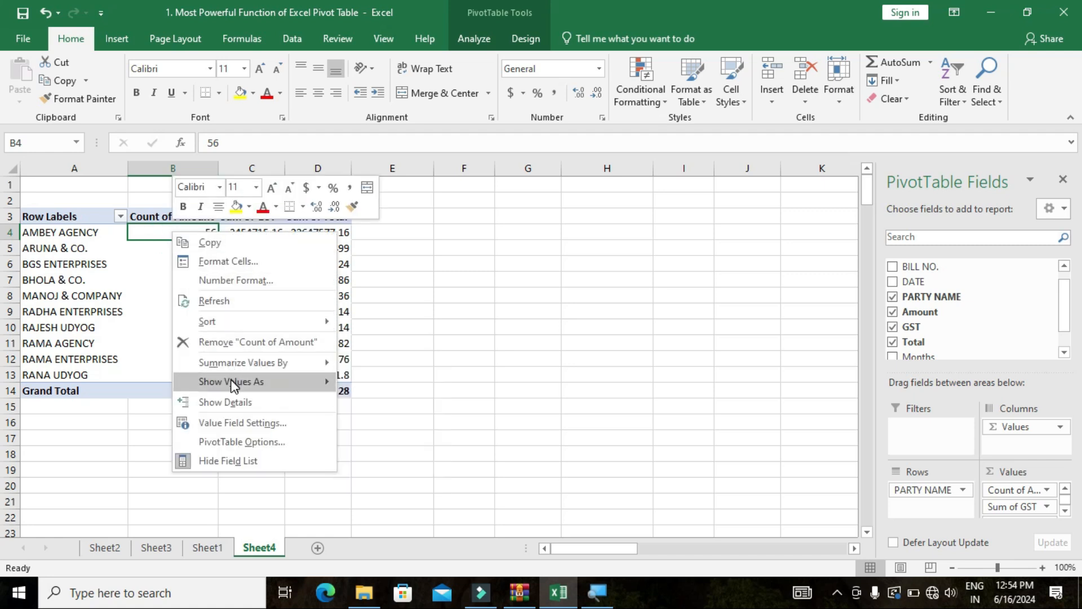
{"action": "mouse_move", "coordinate": [232, 387]}
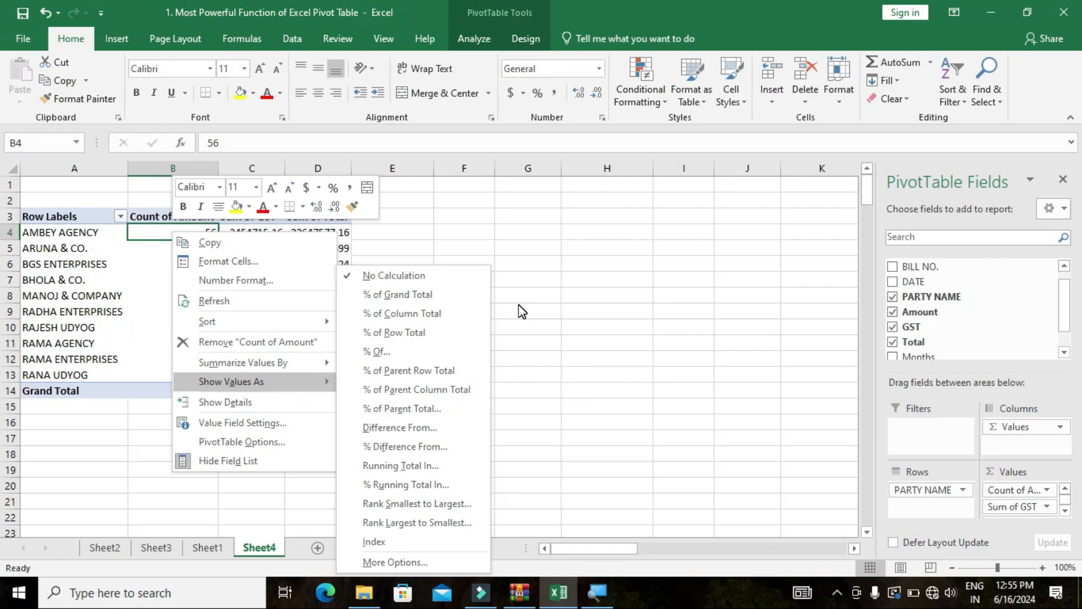
{"action": "left_click", "coordinate": [813, 243]}
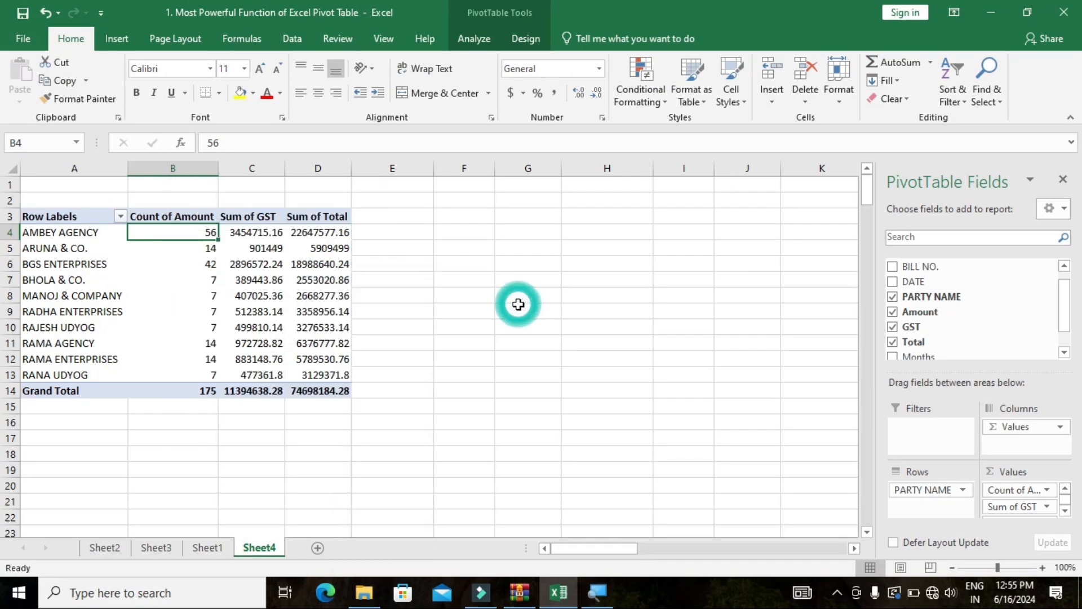
Summarize the PivotTable's Amount values by Sum.
{"action": "right_click", "coordinate": [196, 233]}
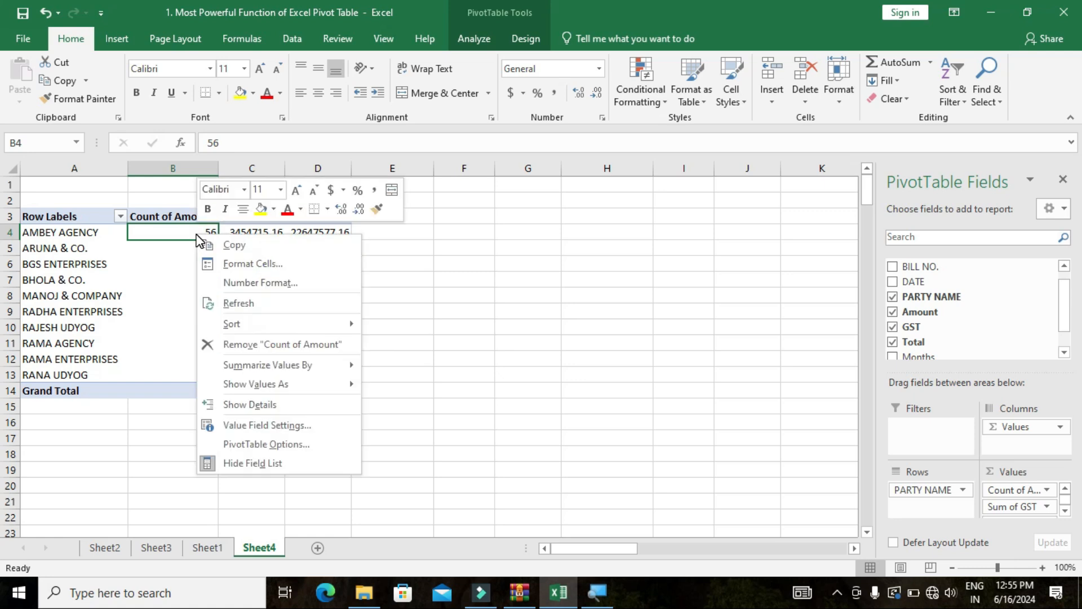
{"action": "mouse_move", "coordinate": [291, 364]}
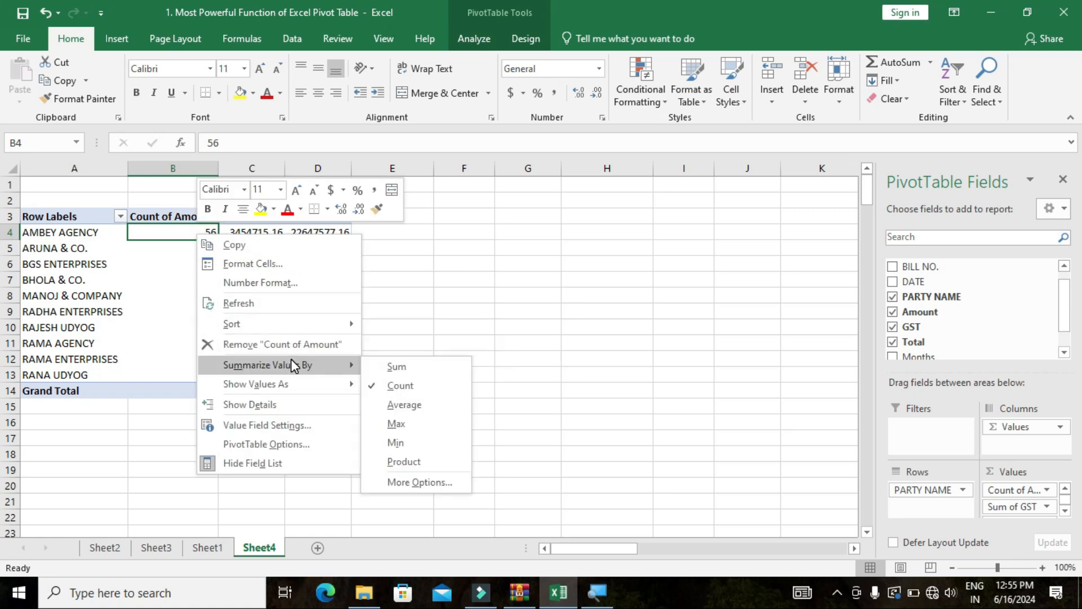
{"action": "left_click", "coordinate": [406, 365]}
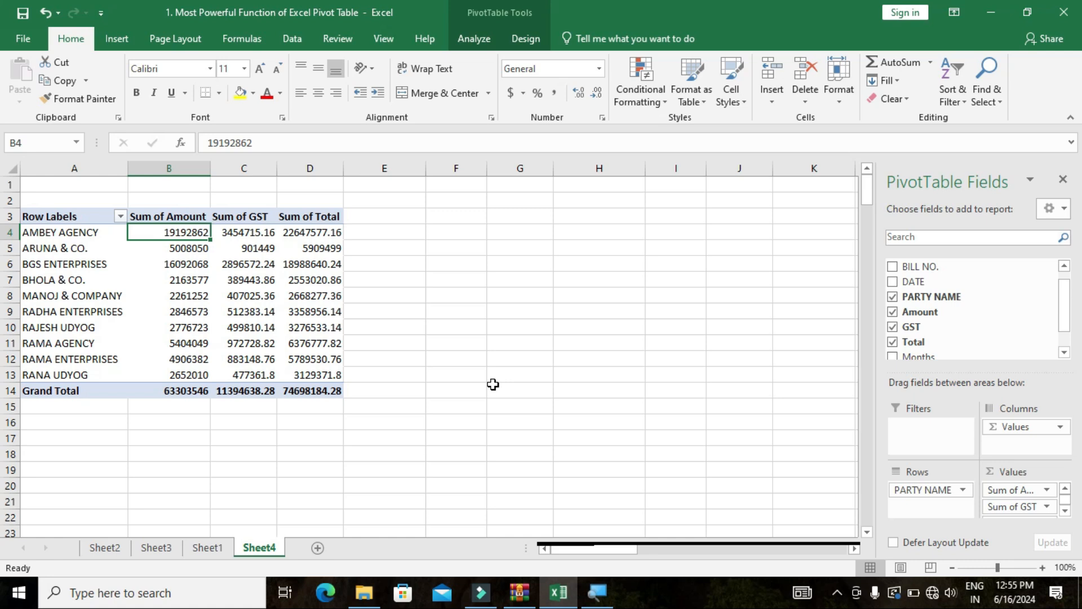
Insert a Clustered Column PivotChart from the PivotTable and move it beside the table so the data is uncovered.
{"action": "left_click", "coordinate": [117, 39]}
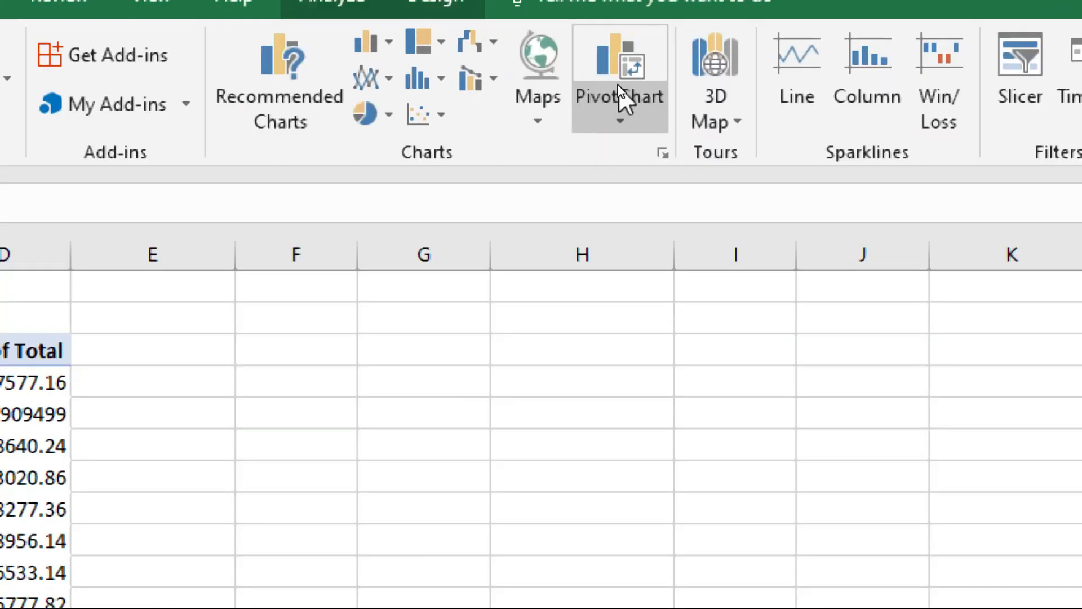
{"action": "left_click", "coordinate": [621, 125]}
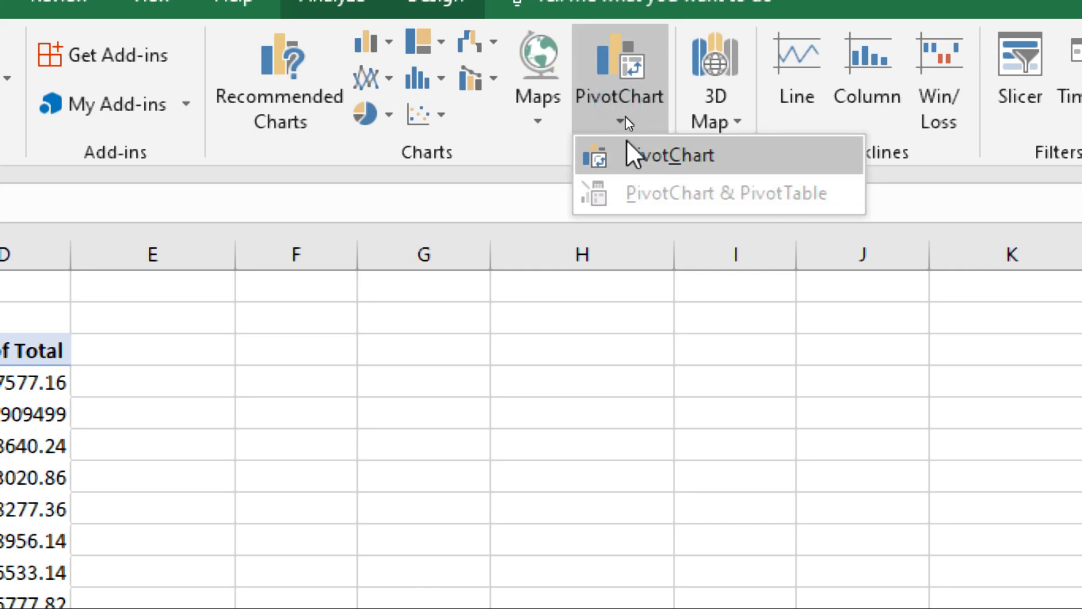
{"action": "left_click", "coordinate": [641, 159]}
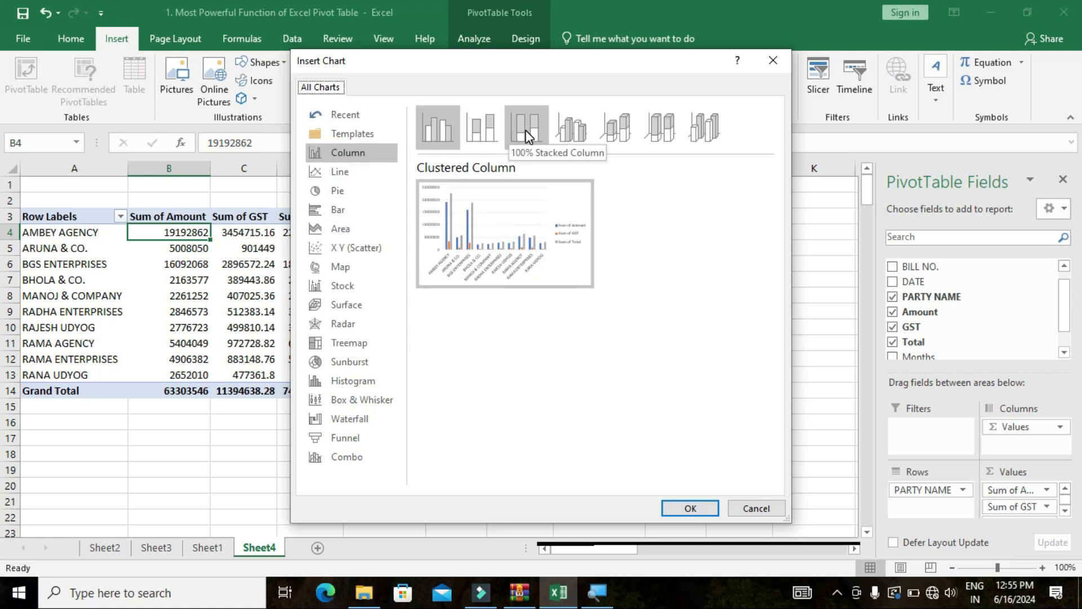
{"action": "mouse_move", "coordinate": [478, 193]}
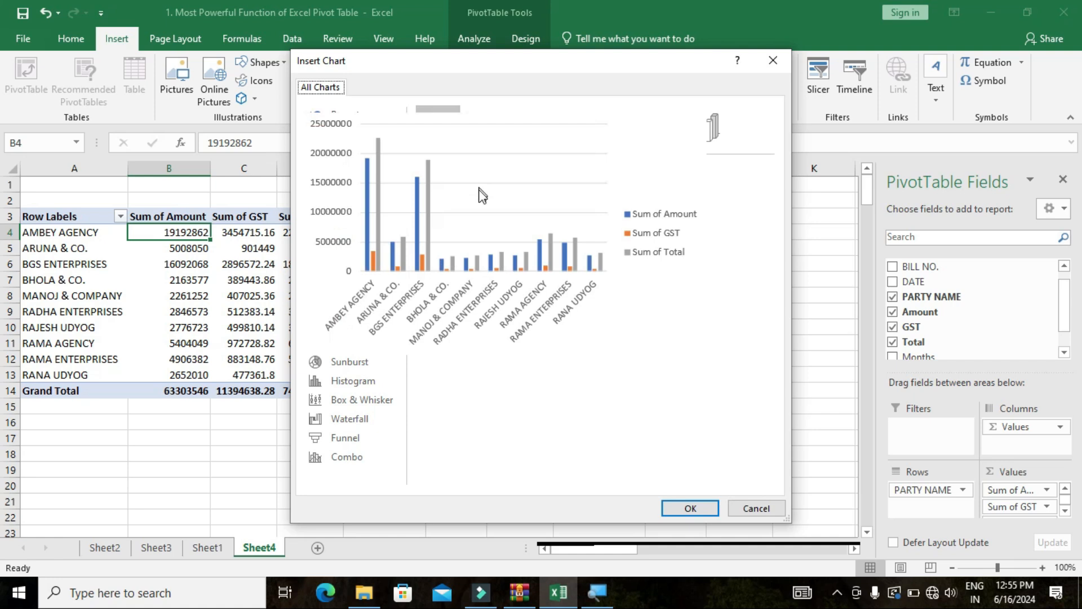
{"action": "left_click", "coordinate": [682, 512]}
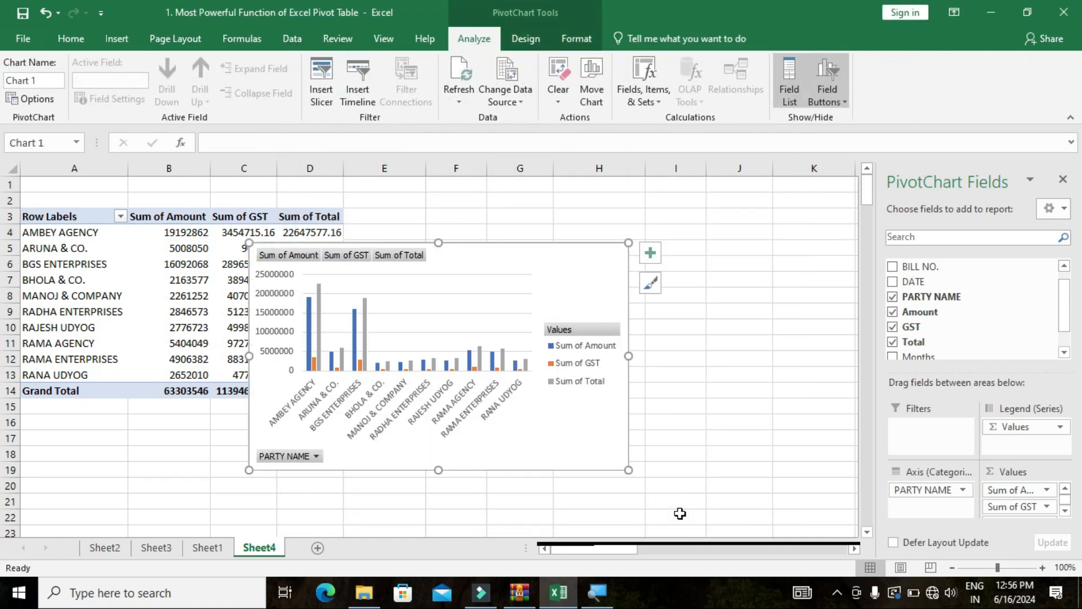
{"action": "left_click_drag", "start_coordinate": [576, 242], "coordinate": [706, 225]}
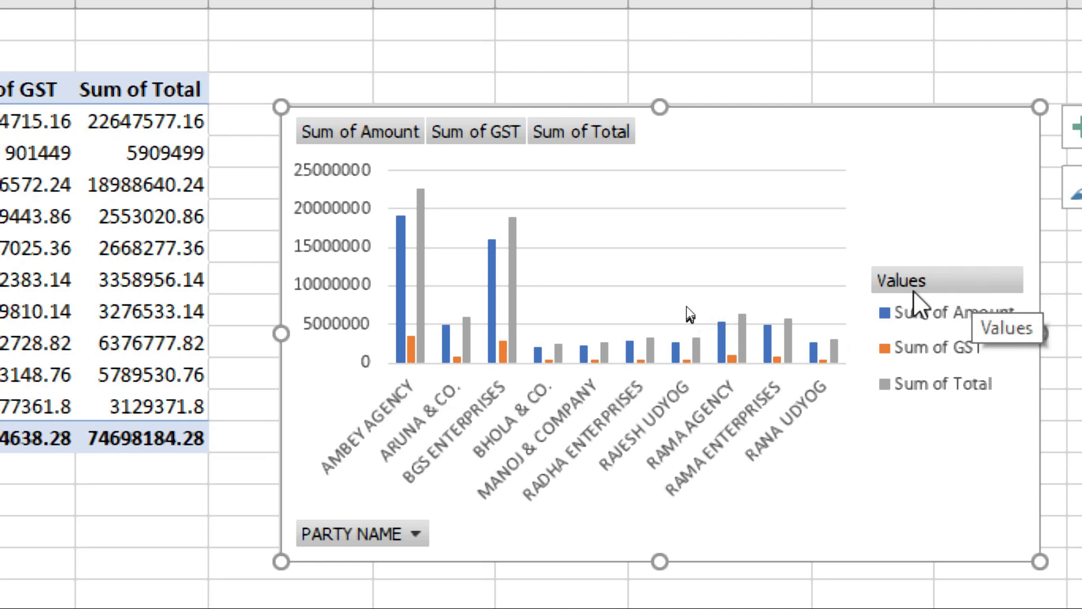
Hide all field buttons on the clustered column PivotChart and delete its legend.
{"action": "right_click", "coordinate": [915, 273]}
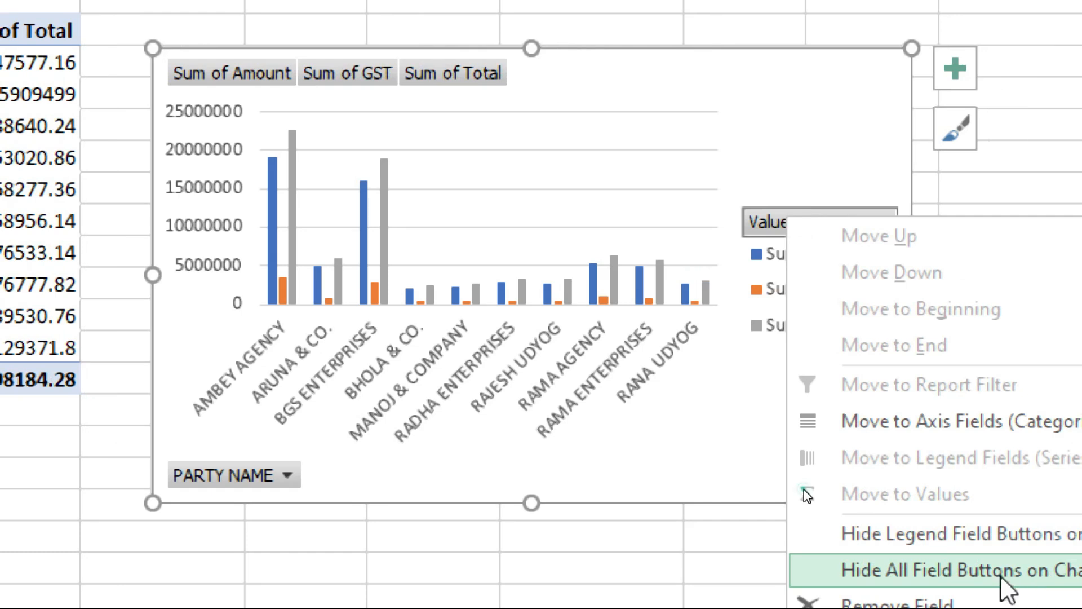
{"action": "left_click", "coordinate": [1000, 576]}
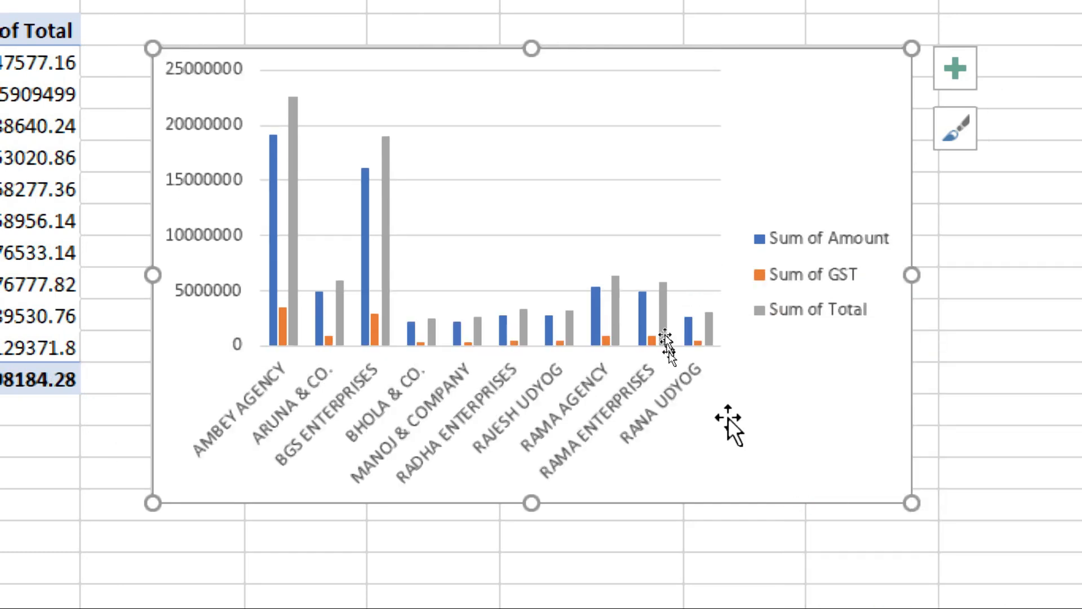
{"action": "left_click", "coordinate": [796, 236]}
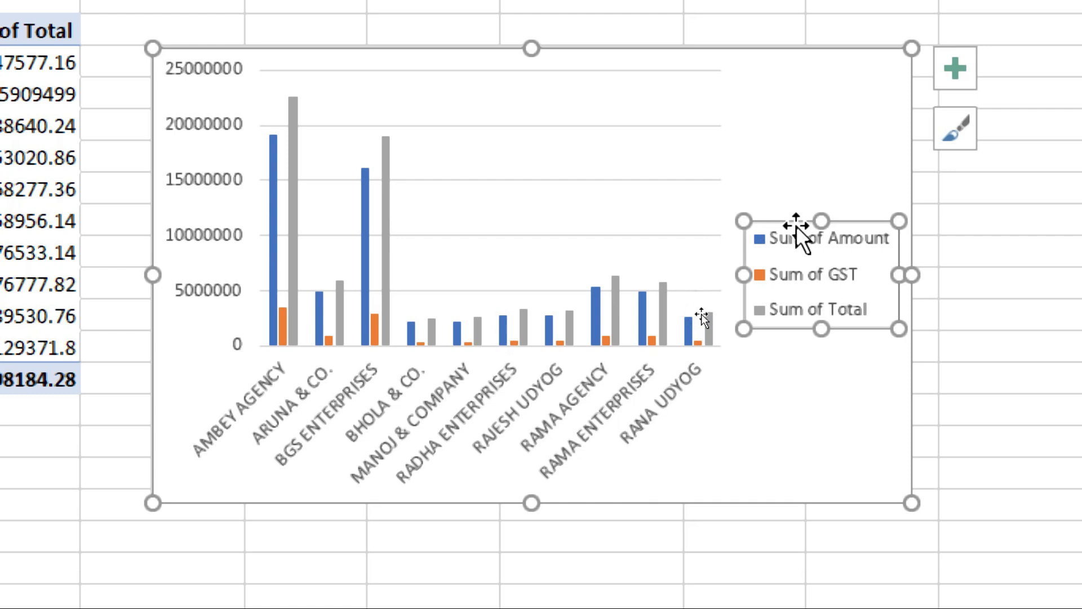
{"action": "key", "text": "Delete"}
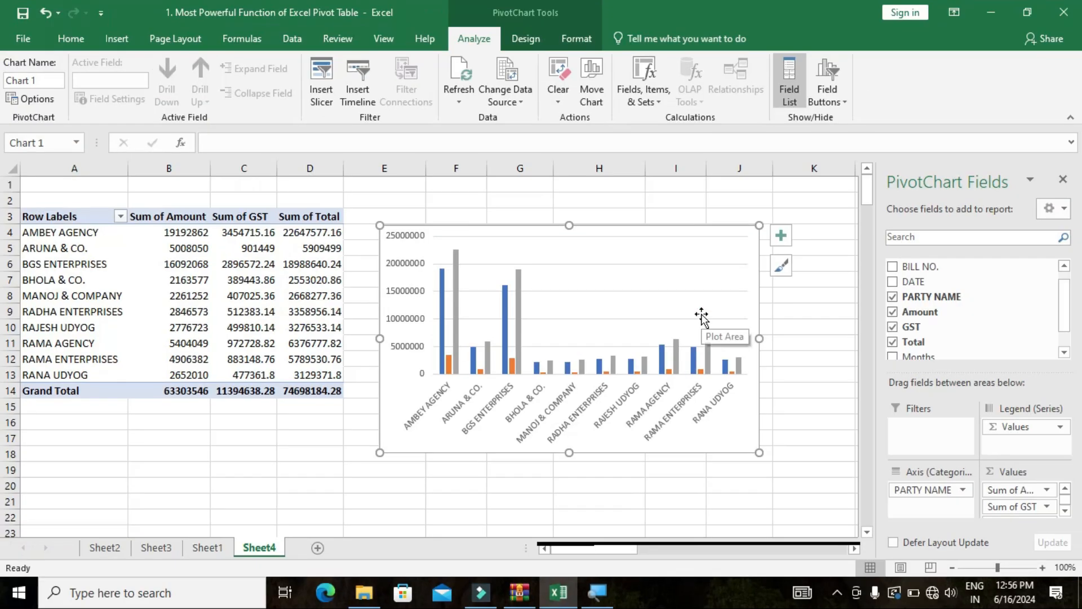
Add a chart title above the column PivotChart and set its text to "Parties Data".
{"action": "left_click", "coordinate": [587, 244]}
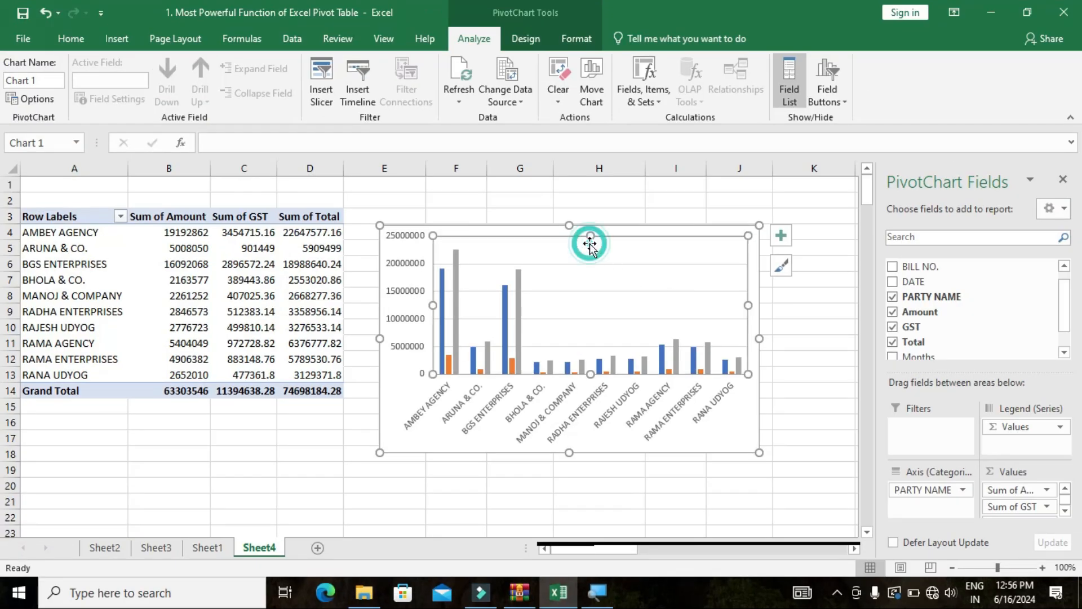
{"action": "left_click", "coordinate": [394, 406]}
{"action": "left_click", "coordinate": [526, 39]}
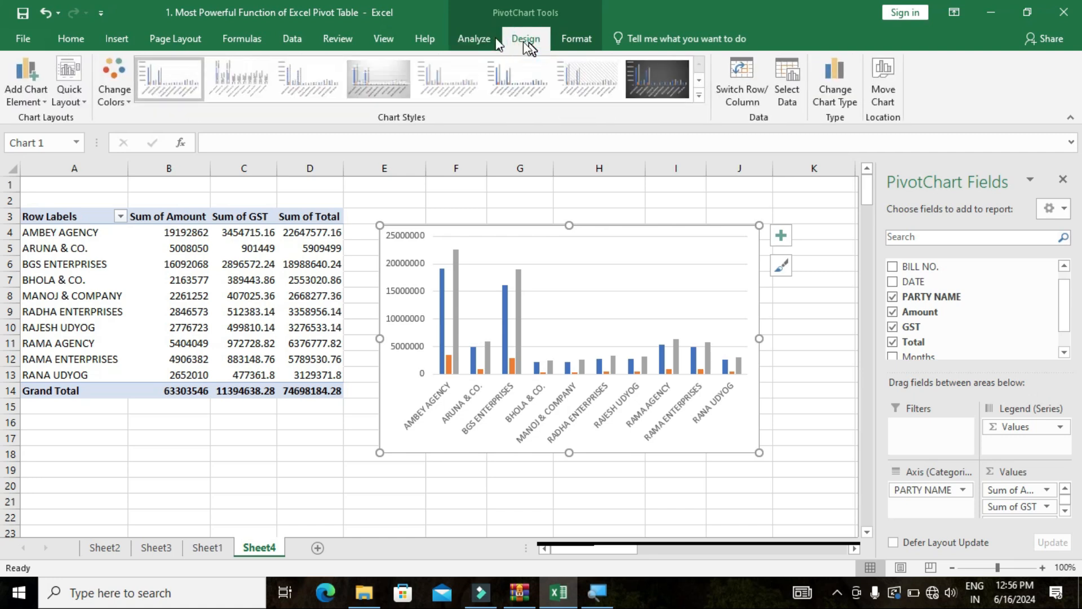
{"action": "left_click", "coordinate": [26, 85]}
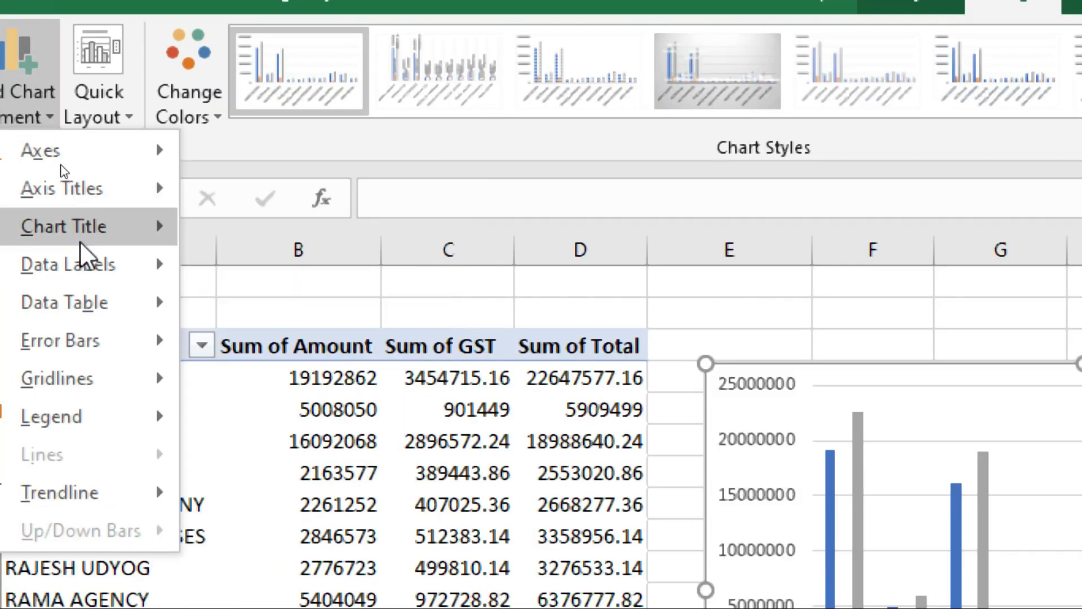
{"action": "mouse_move", "coordinate": [83, 237]}
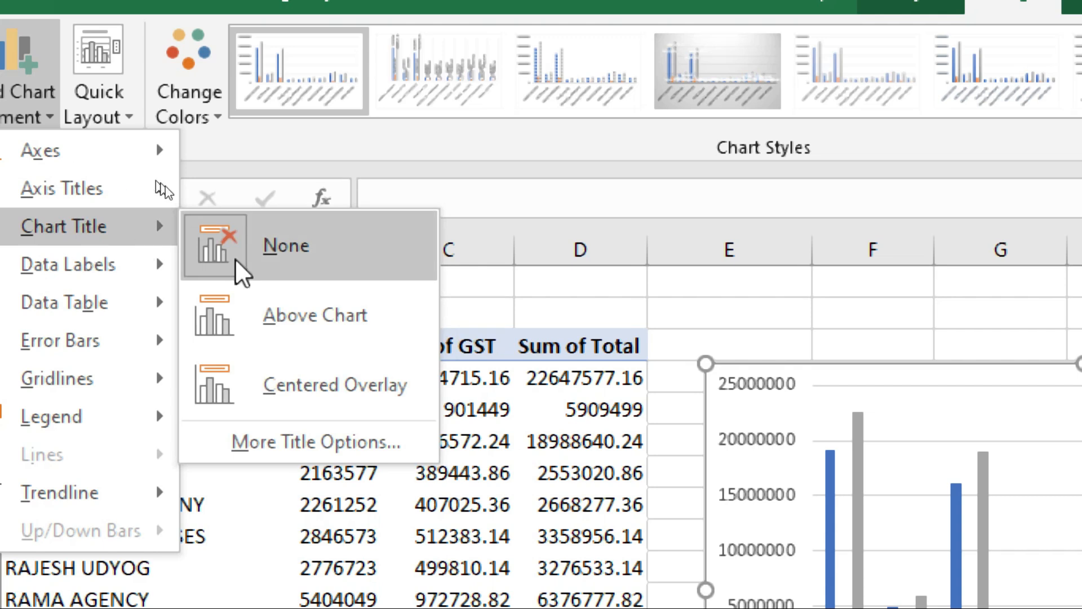
{"action": "left_click", "coordinate": [315, 324]}
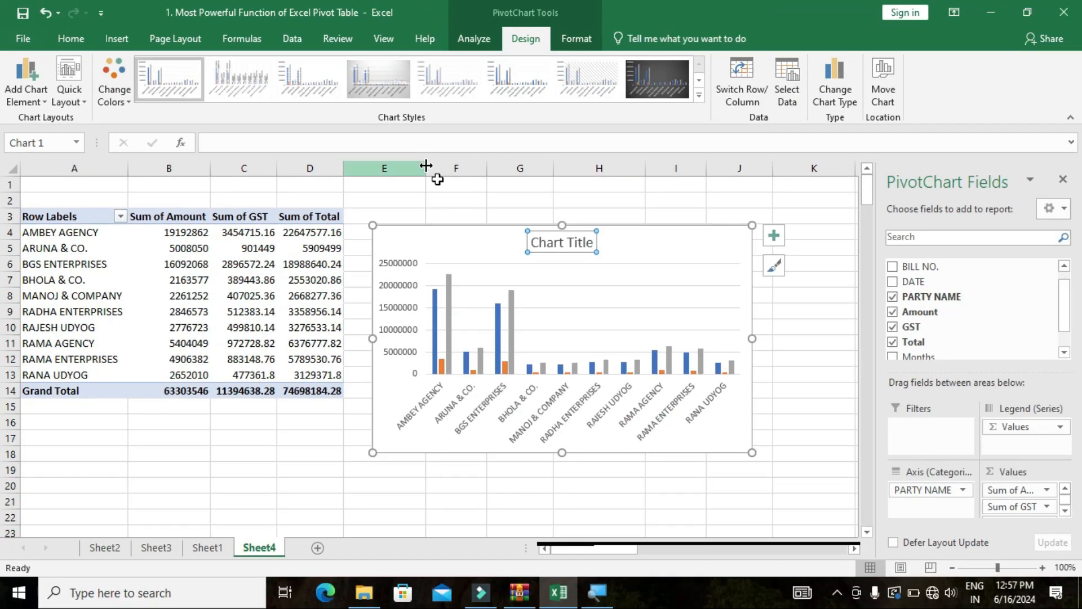
{"action": "triple_click", "coordinate": [551, 245]}
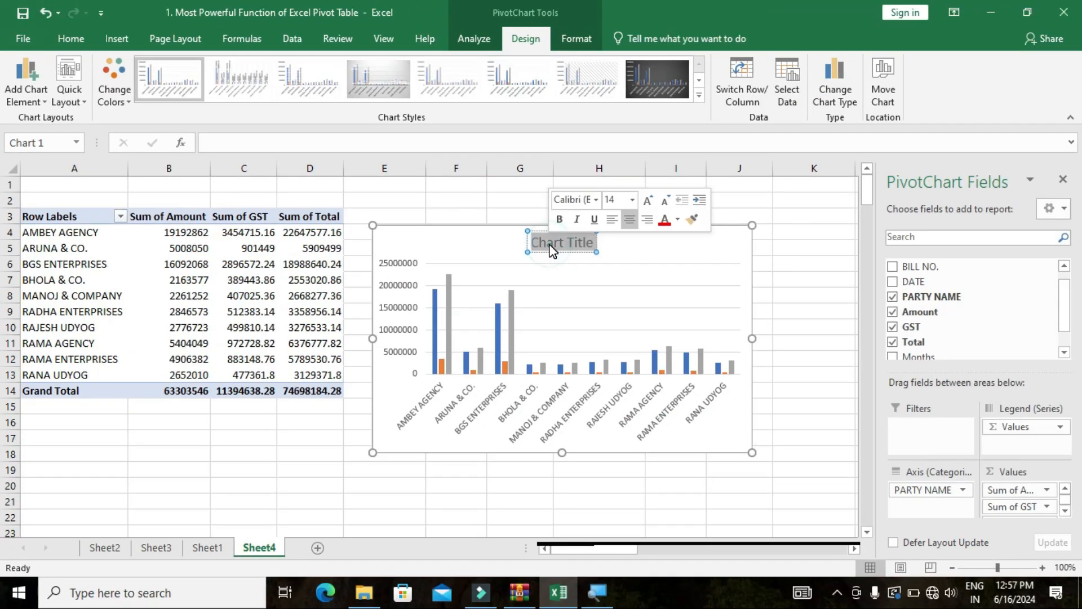
{"action": "type", "text": "Parties Data"}
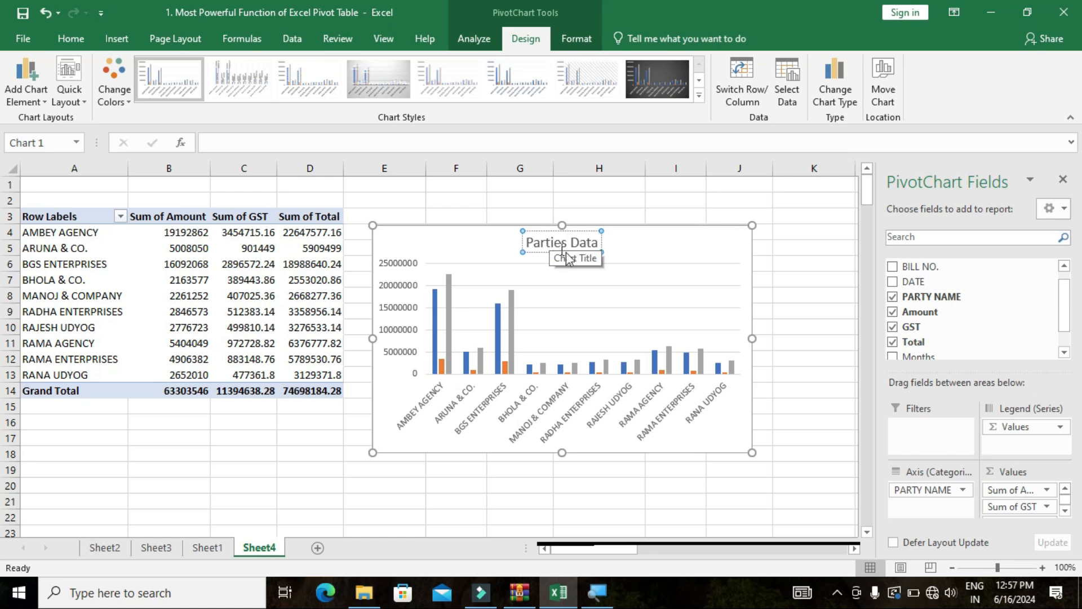
{"action": "left_click", "coordinate": [623, 269]}
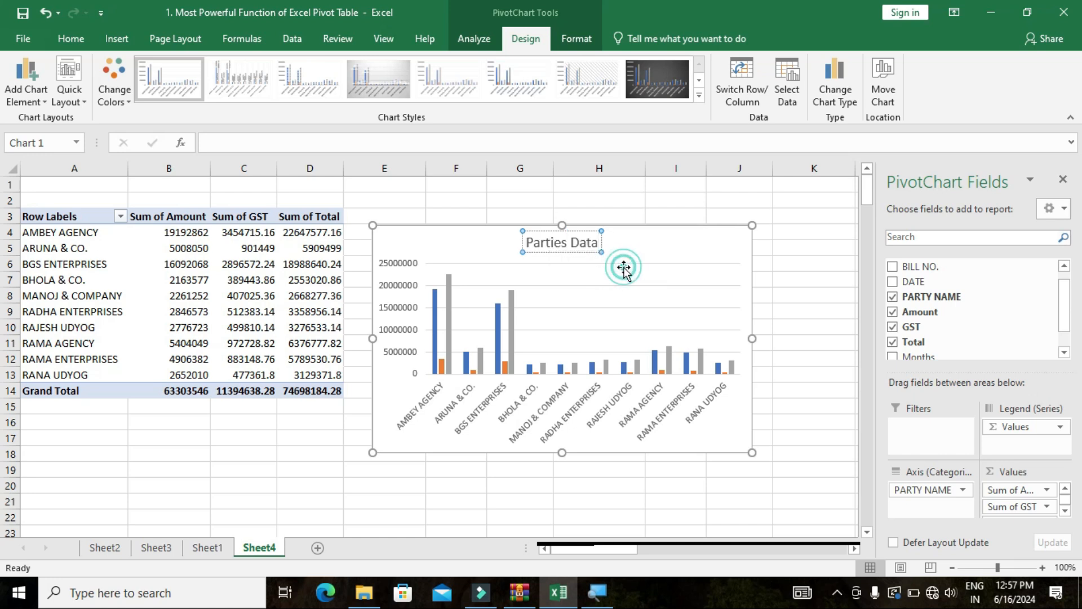
Format the Parties Data chart title with the black WordArt style, a solid blue shape style and bold text.
{"action": "left_click", "coordinate": [588, 243]}
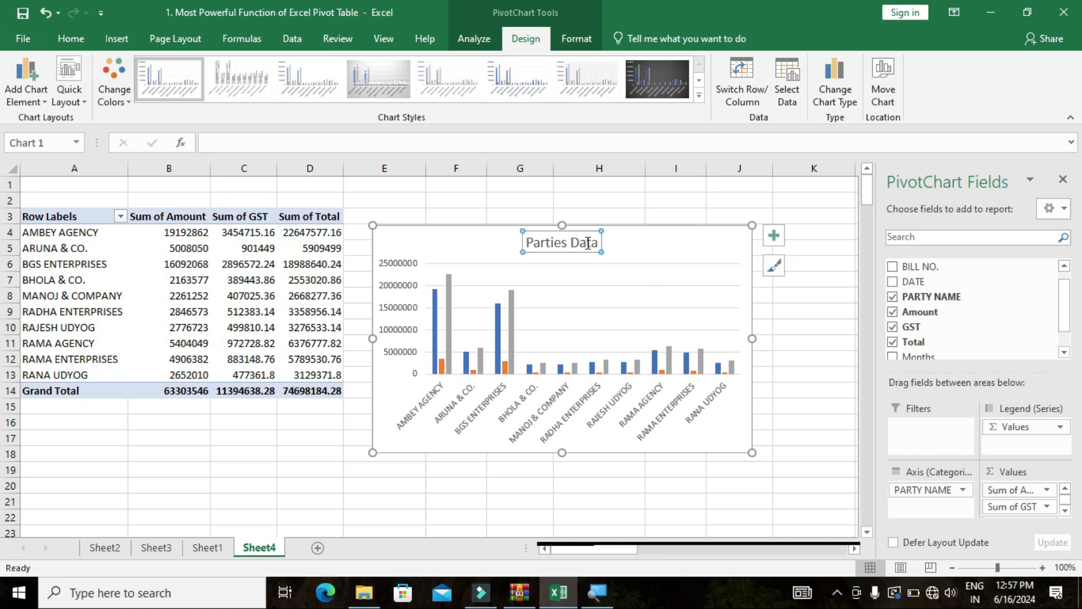
{"action": "left_click", "coordinate": [573, 42]}
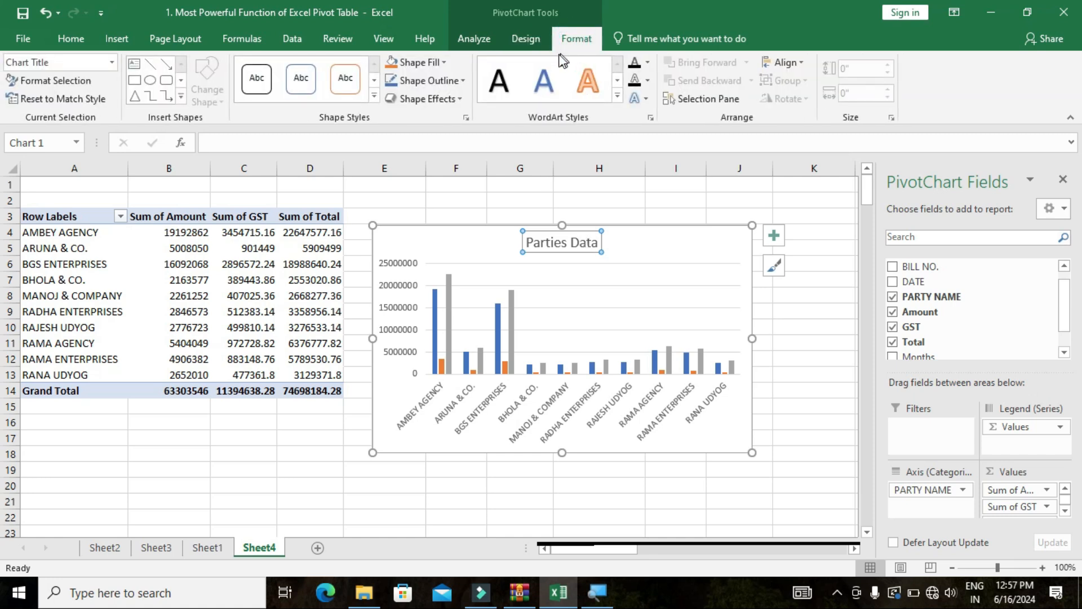
{"action": "left_click", "coordinate": [507, 82]}
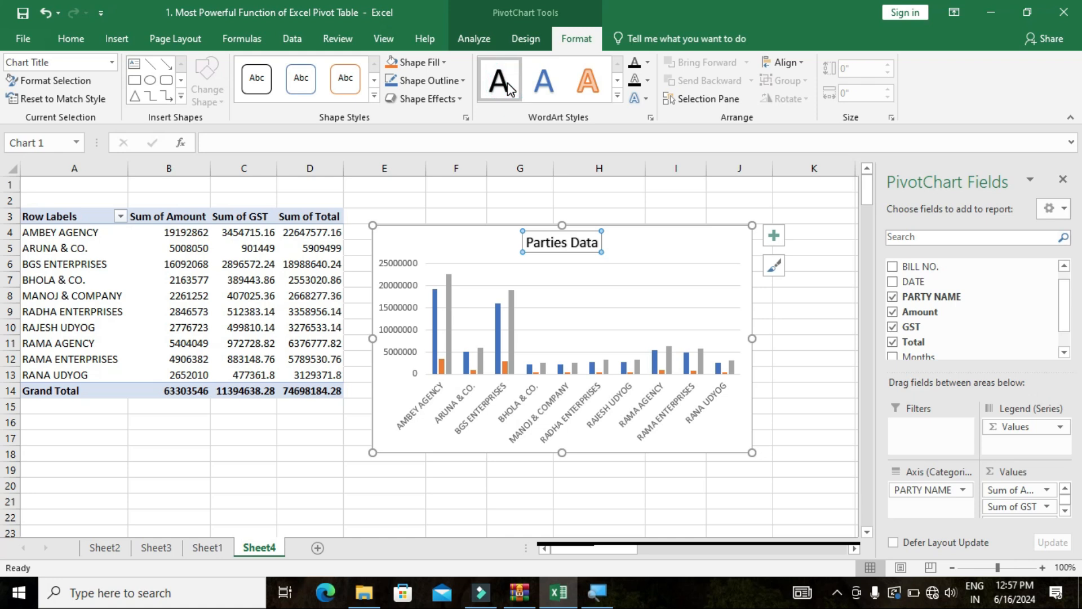
{"action": "left_click", "coordinate": [373, 98]}
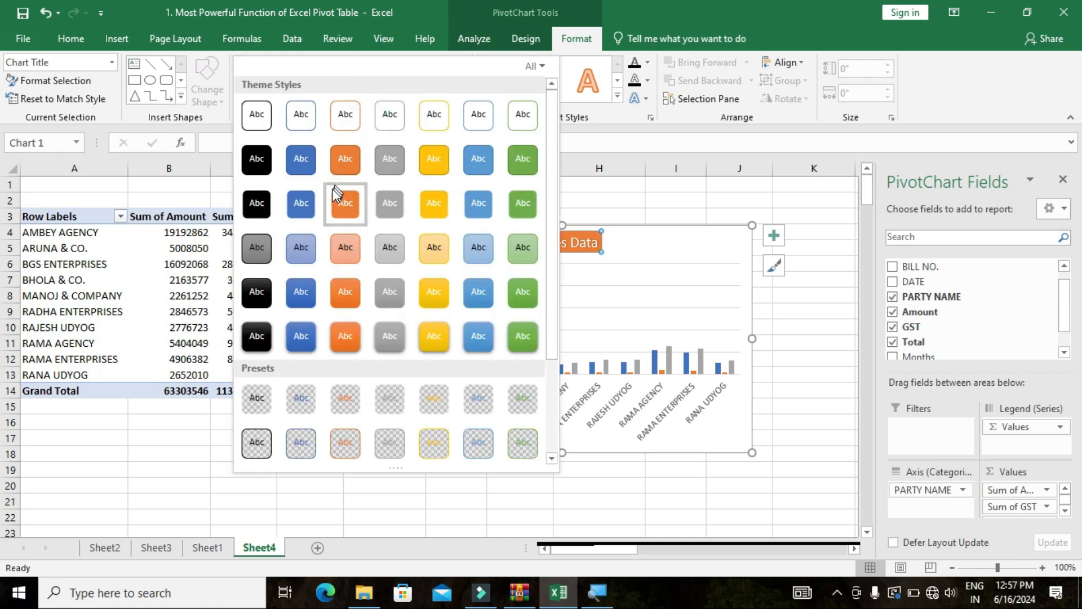
{"action": "left_click", "coordinate": [307, 206]}
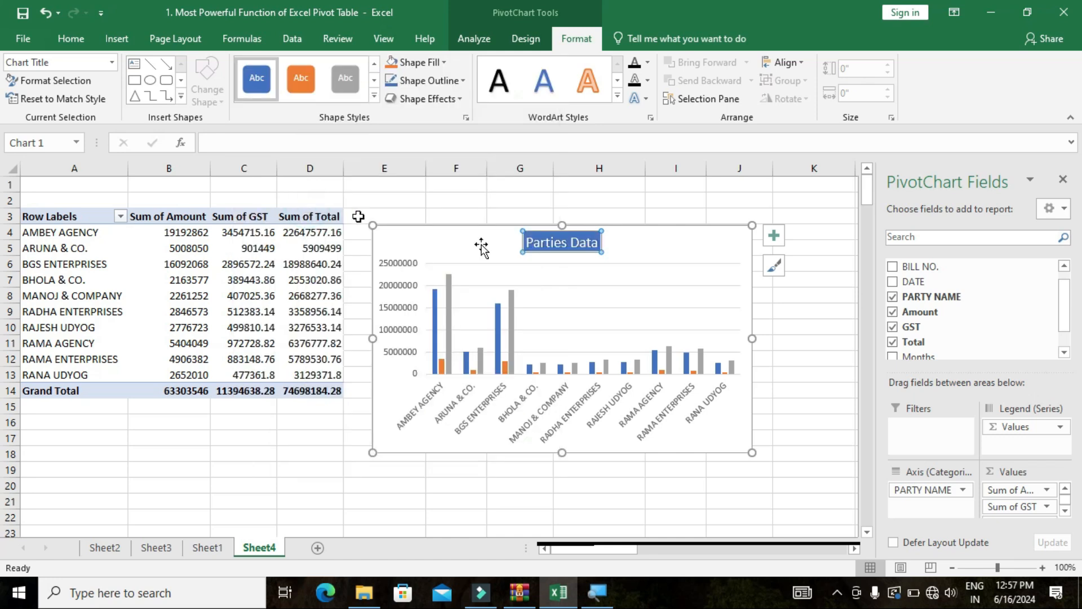
{"action": "left_click", "coordinate": [76, 39]}
{"action": "left_click", "coordinate": [139, 88]}
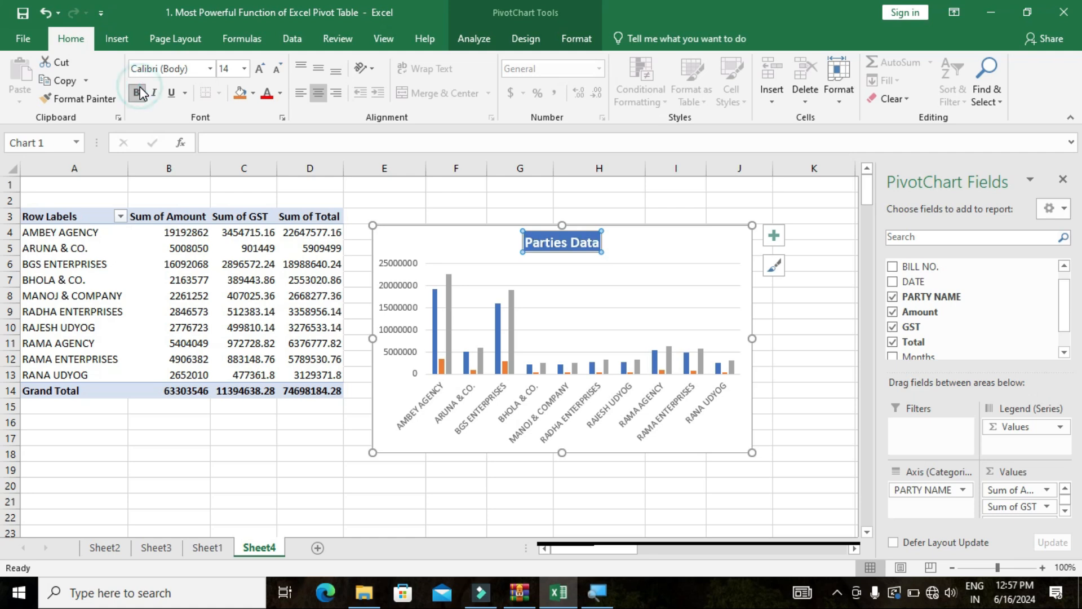
{"action": "left_click", "coordinate": [625, 262]}
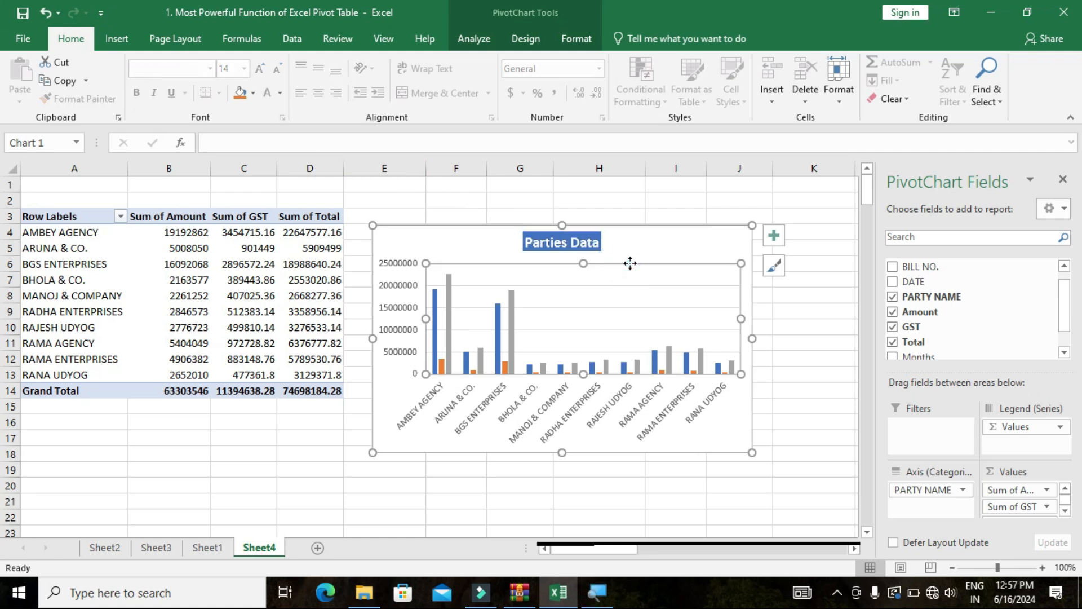
{"action": "left_click", "coordinate": [836, 306]}
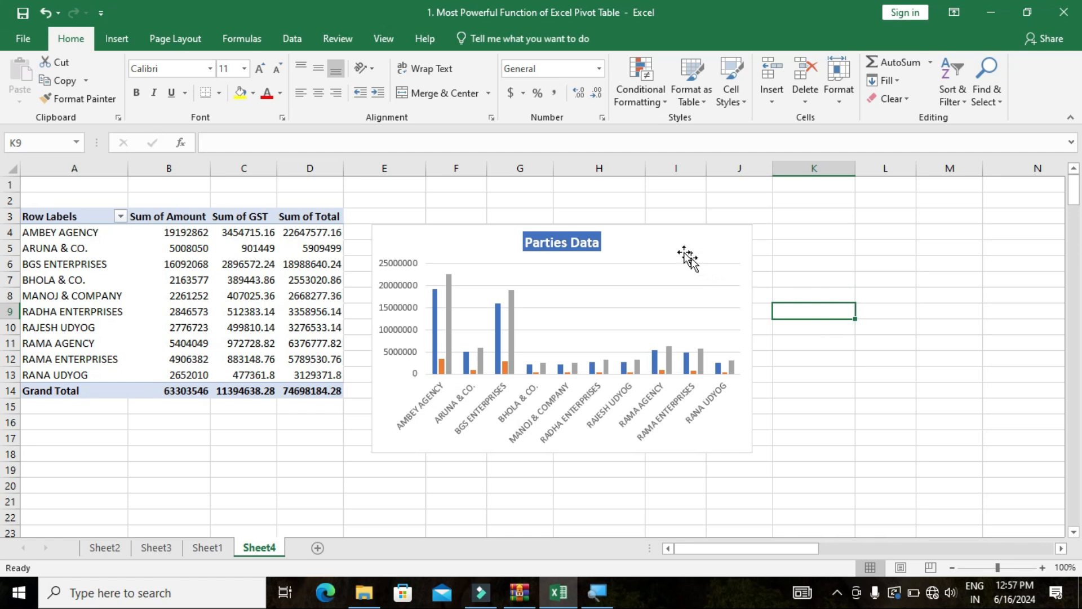
Apply the dark-background chart style to the Parties Data column chart.
{"action": "left_click", "coordinate": [665, 241]}
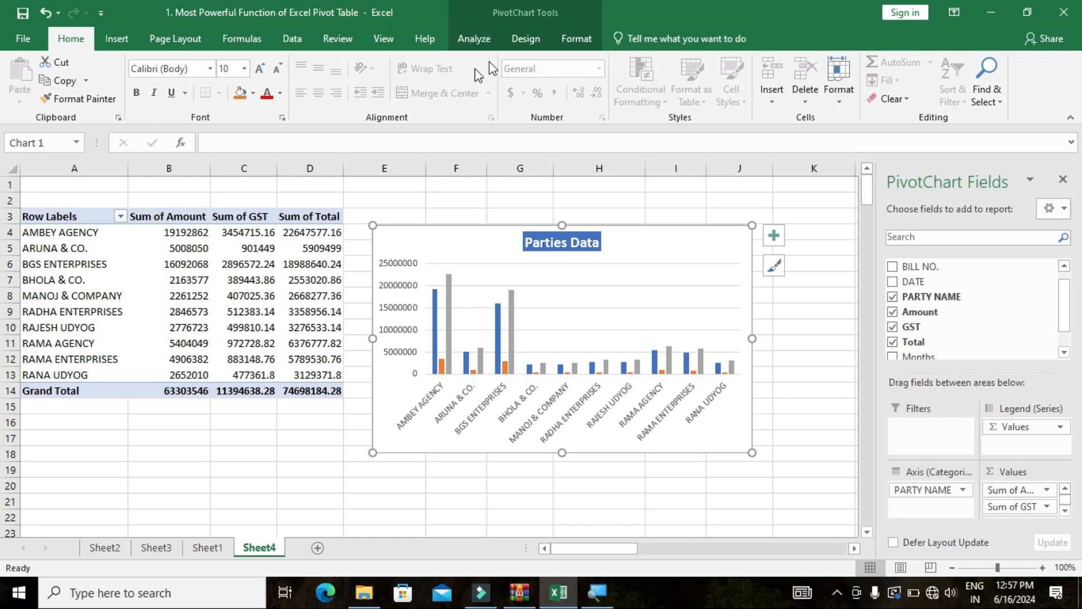
{"action": "left_click", "coordinate": [526, 39]}
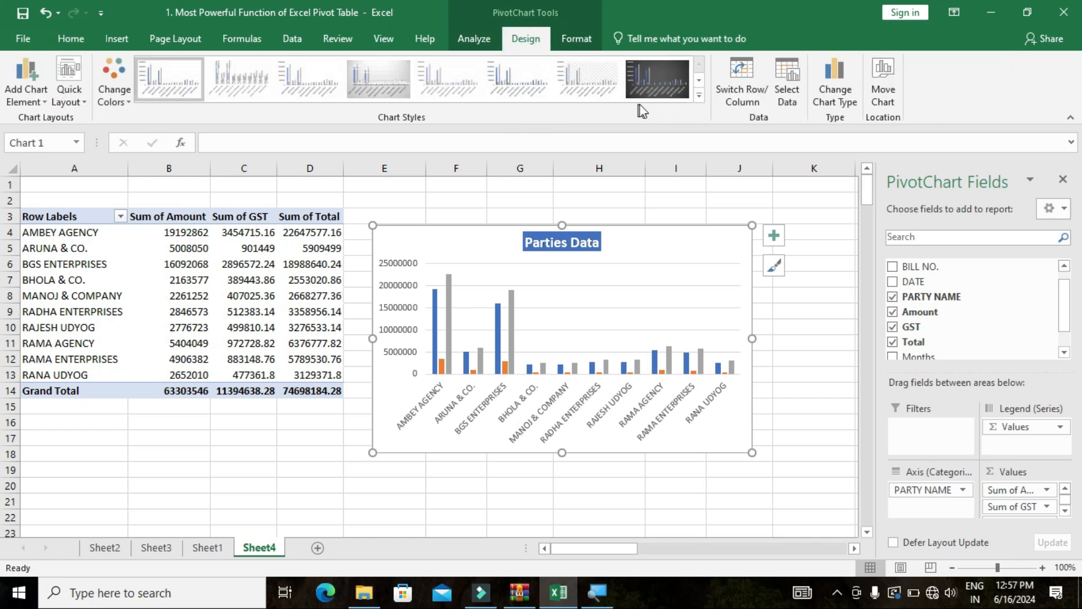
{"action": "left_click", "coordinate": [648, 97]}
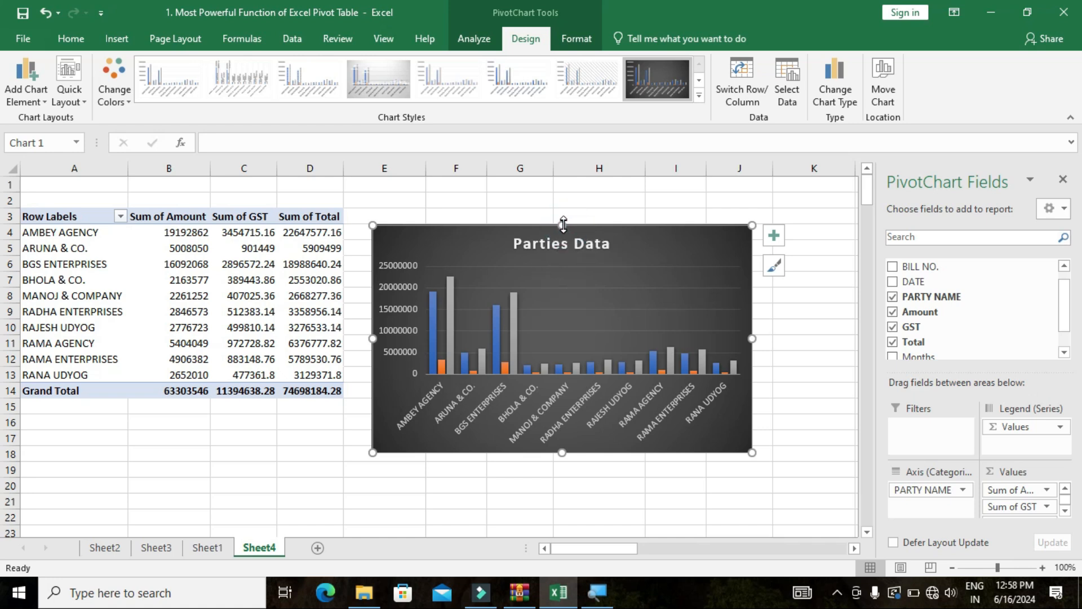
Delete the Parties Data column chart from Sheet4.
{"action": "key", "text": "Escape"}
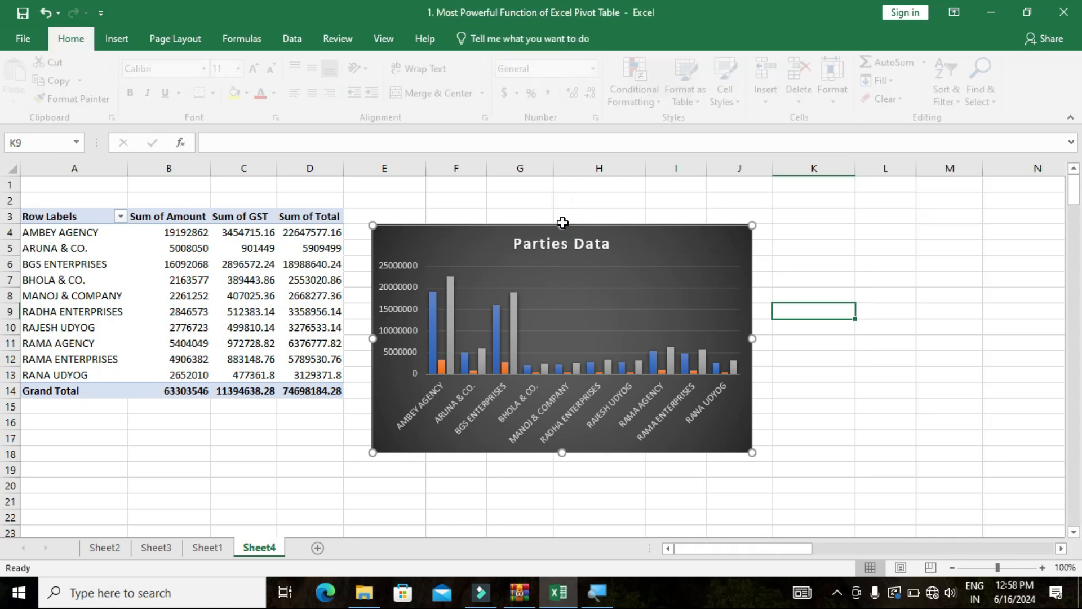
{"action": "key", "text": "Delete"}
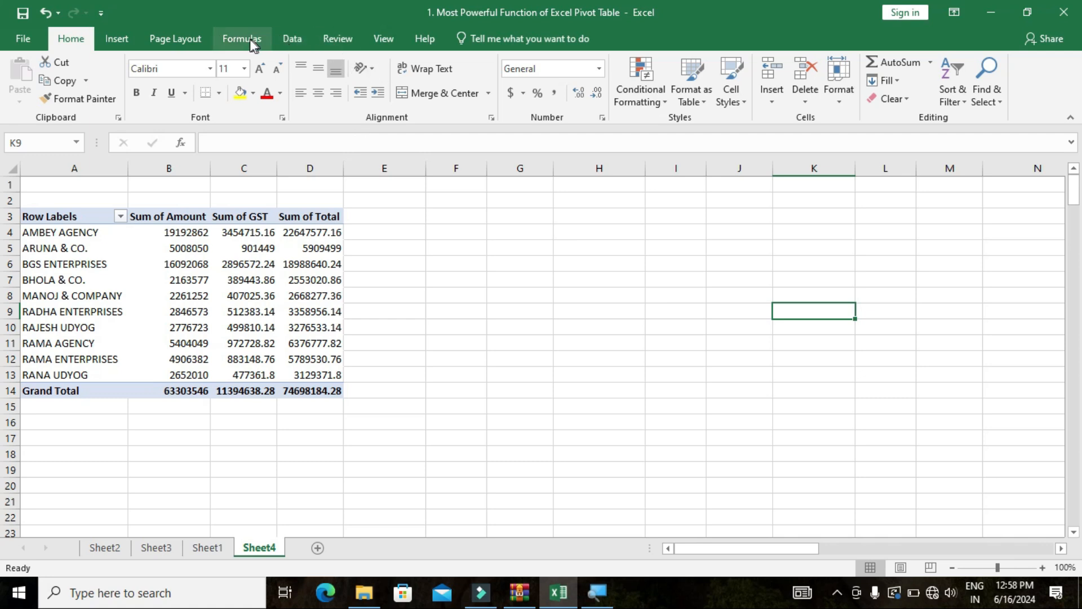
Insert a 3-D Pie PivotChart from the PivotTable and hide all field buttons on it.
{"action": "left_click", "coordinate": [118, 37]}
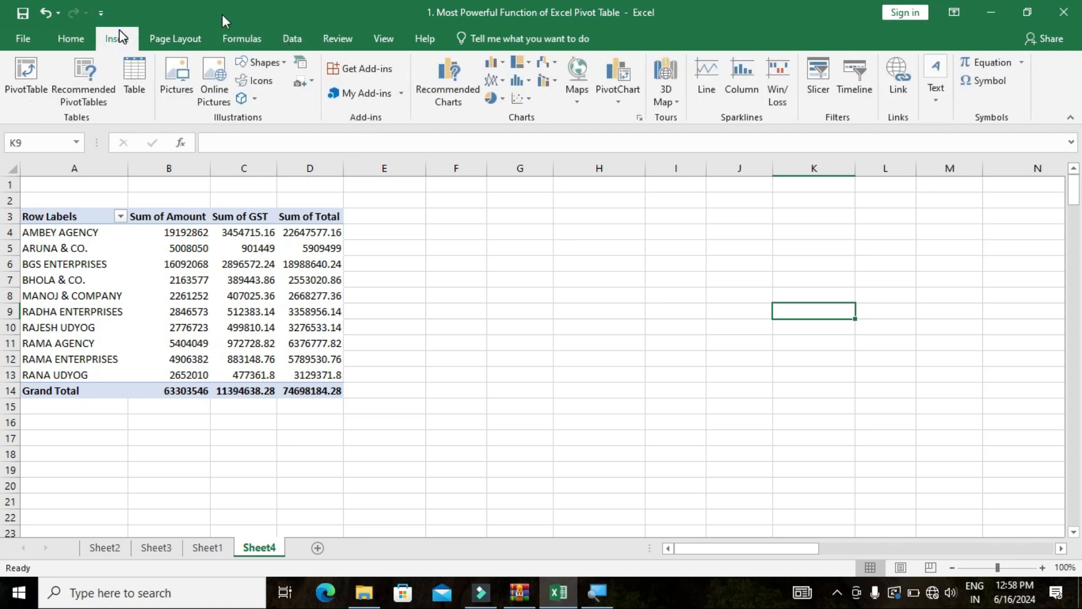
{"action": "left_click", "coordinate": [622, 105]}
{"action": "left_click", "coordinate": [245, 309]}
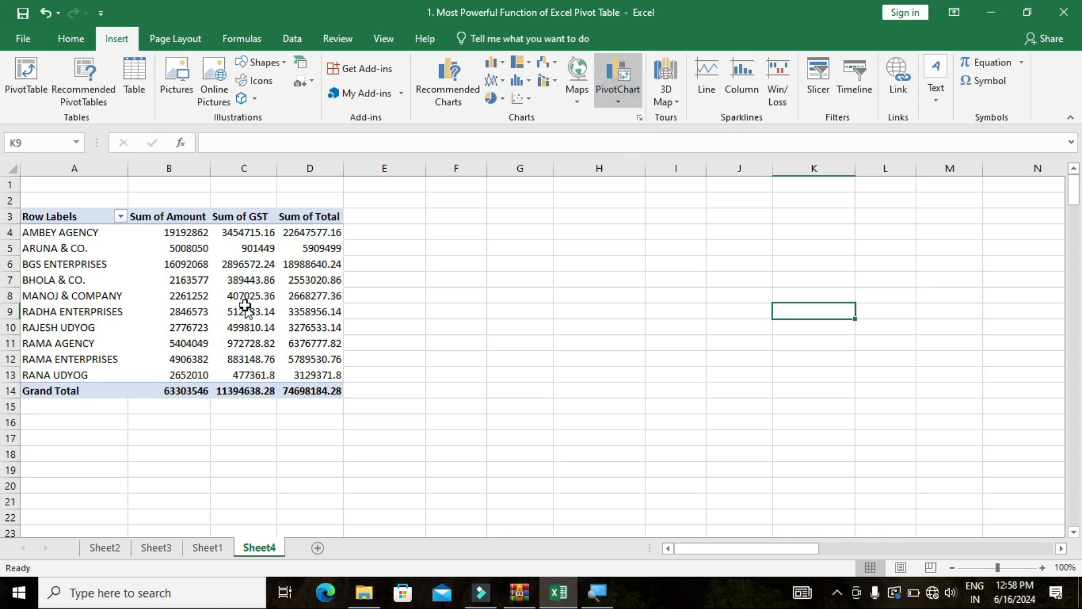
{"action": "left_click", "coordinate": [251, 295]}
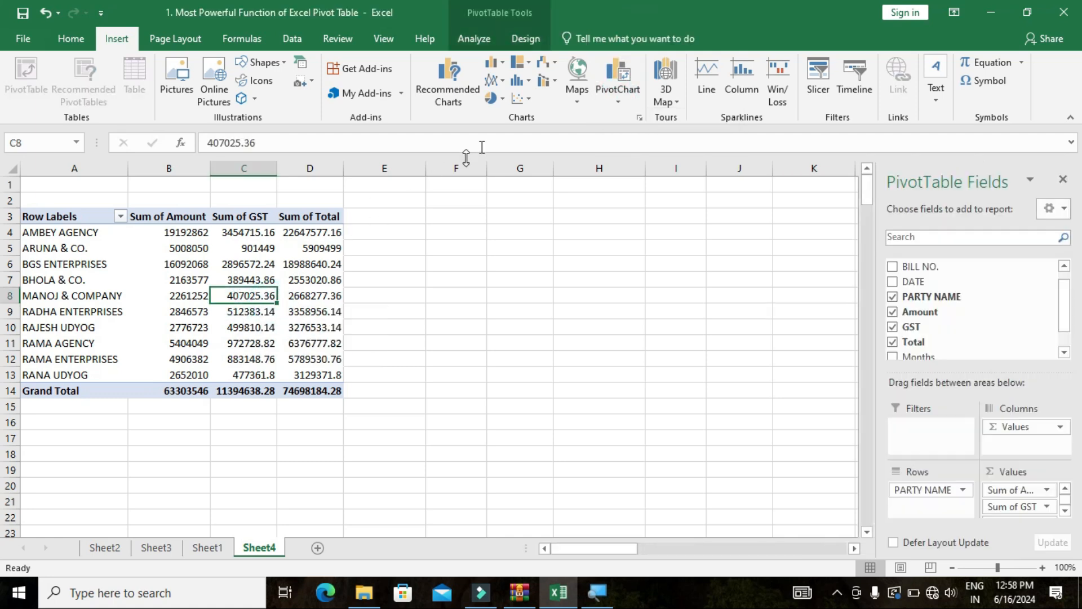
{"action": "left_click", "coordinate": [610, 88]}
{"action": "left_click", "coordinate": [634, 119]}
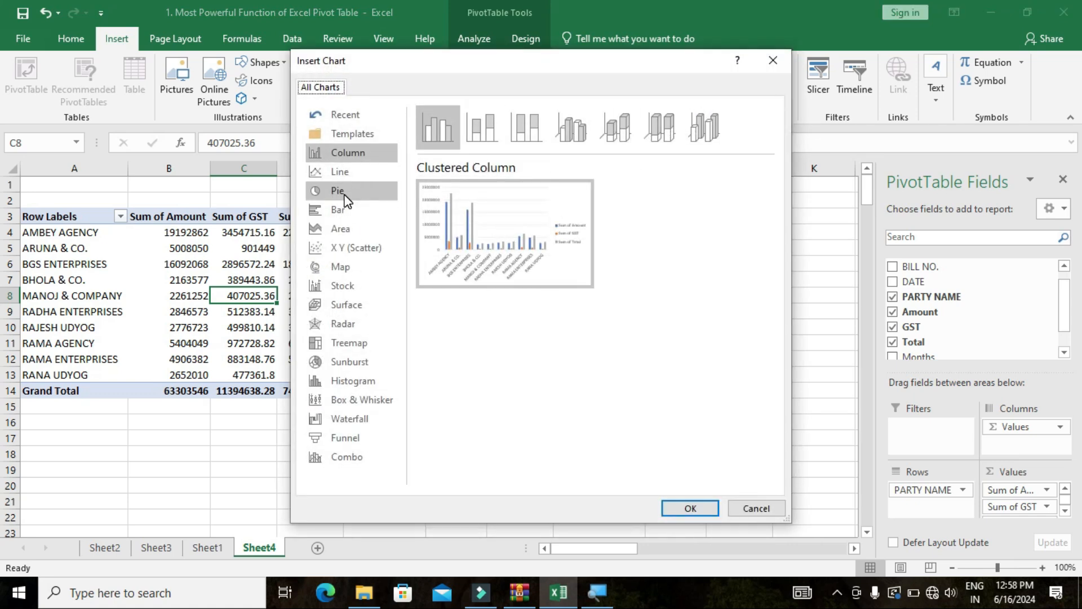
{"action": "left_click", "coordinate": [344, 194]}
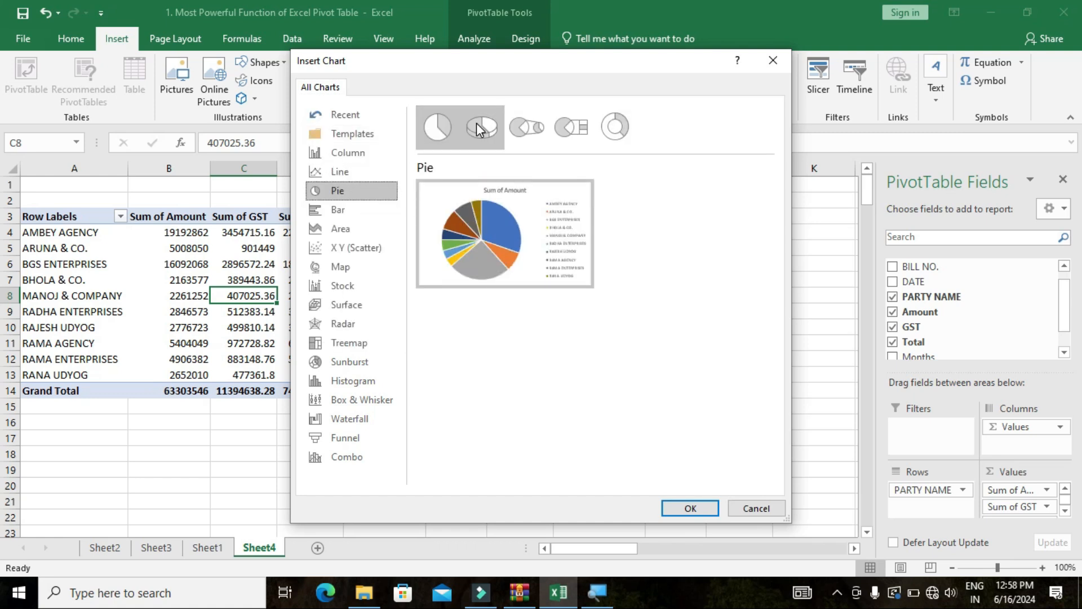
{"action": "left_click", "coordinate": [482, 128]}
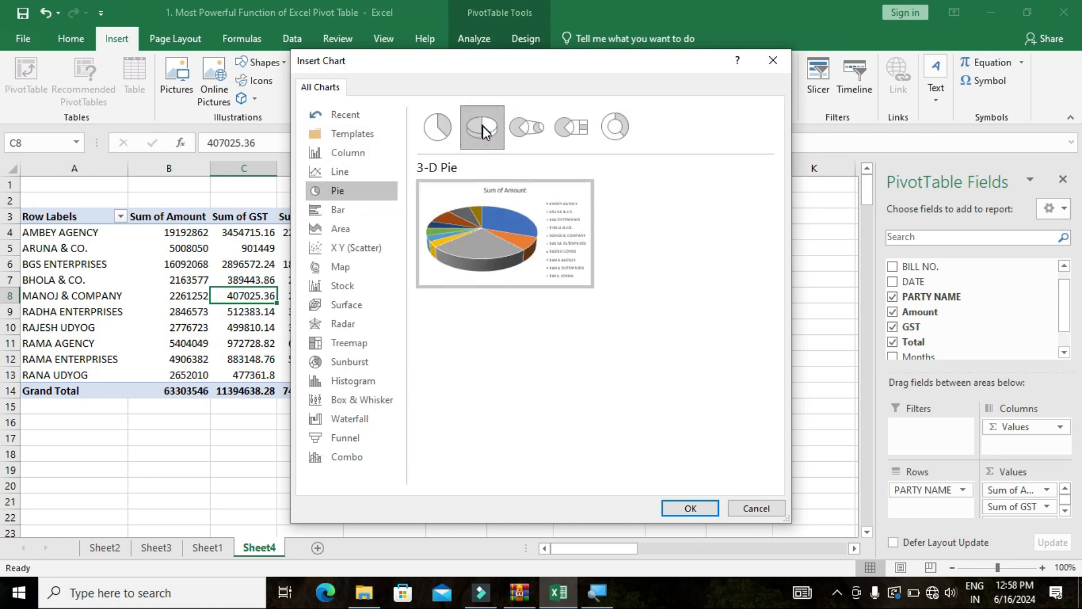
{"action": "mouse_move", "coordinate": [491, 225]}
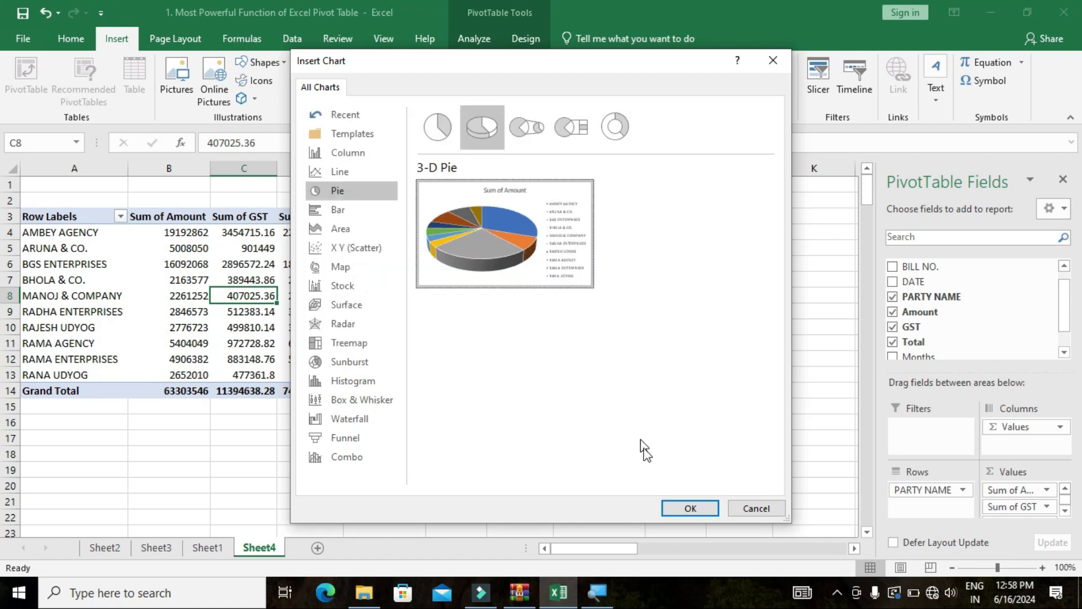
{"action": "left_click", "coordinate": [691, 509]}
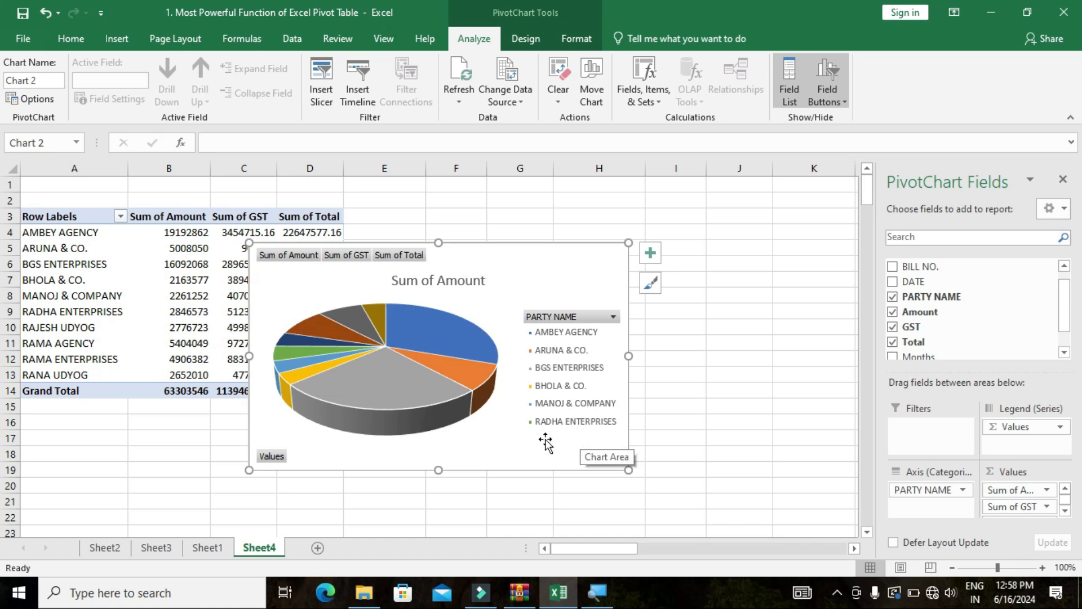
{"action": "right_click", "coordinate": [556, 318]}
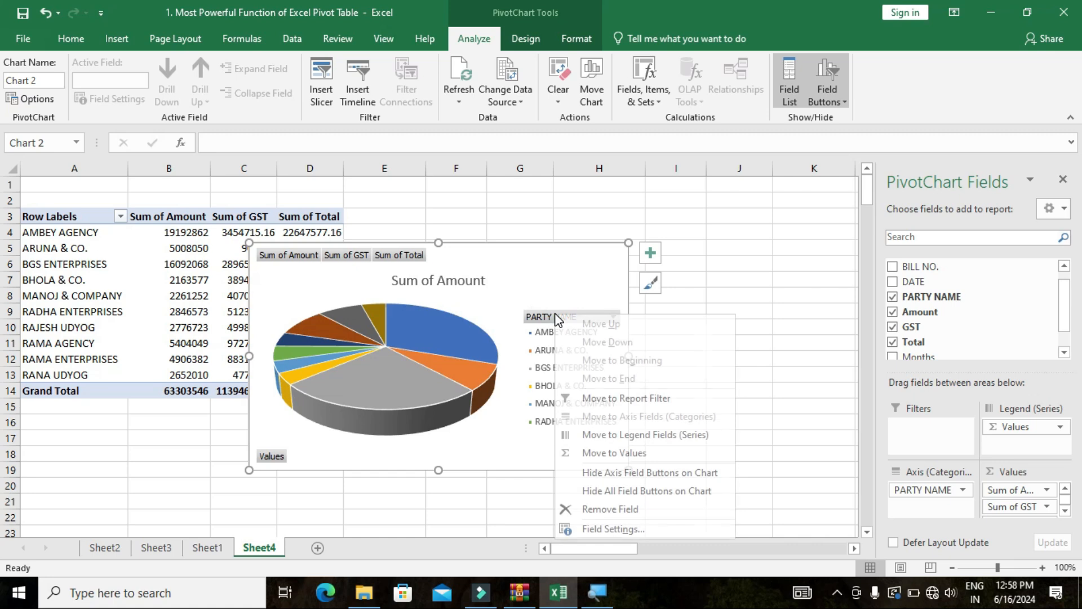
{"action": "left_click", "coordinate": [648, 492]}
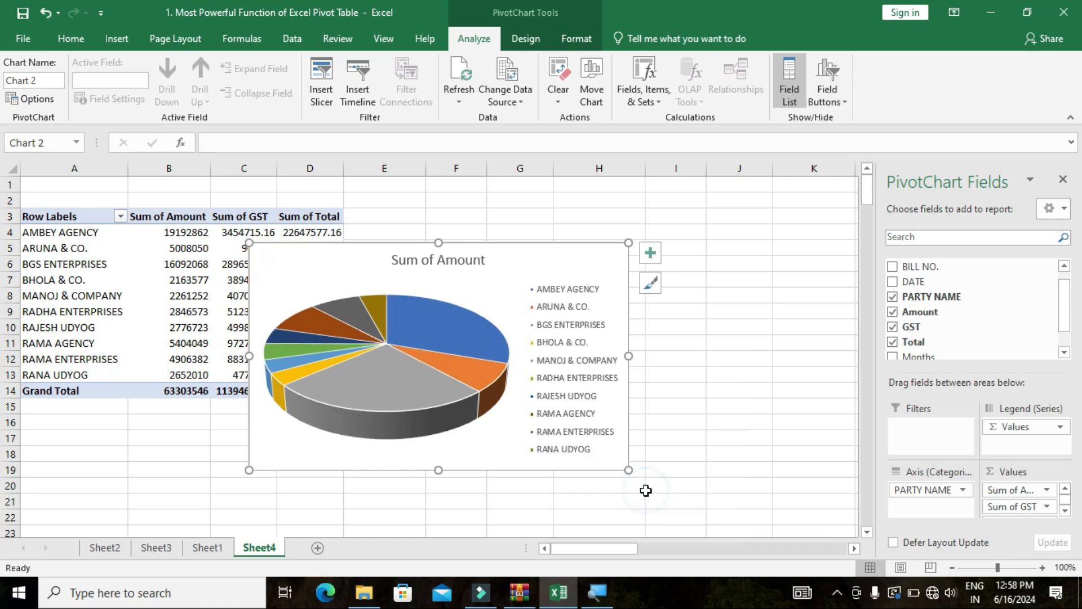
Delete the 3-D pie chart's legend and add data labels to its slices.
{"action": "left_click", "coordinate": [577, 297]}
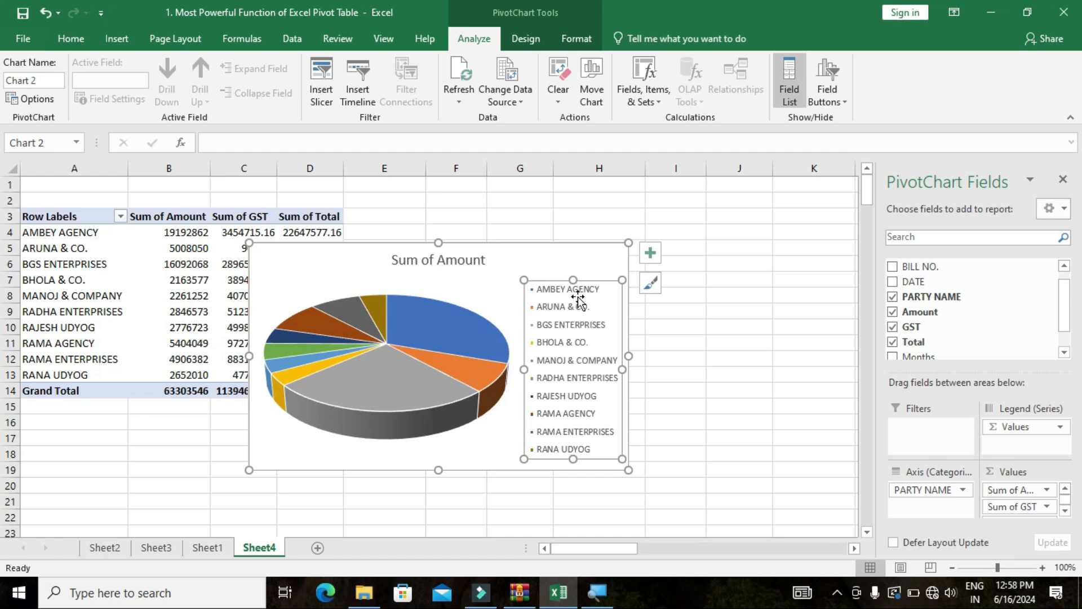
{"action": "key", "text": "Delete"}
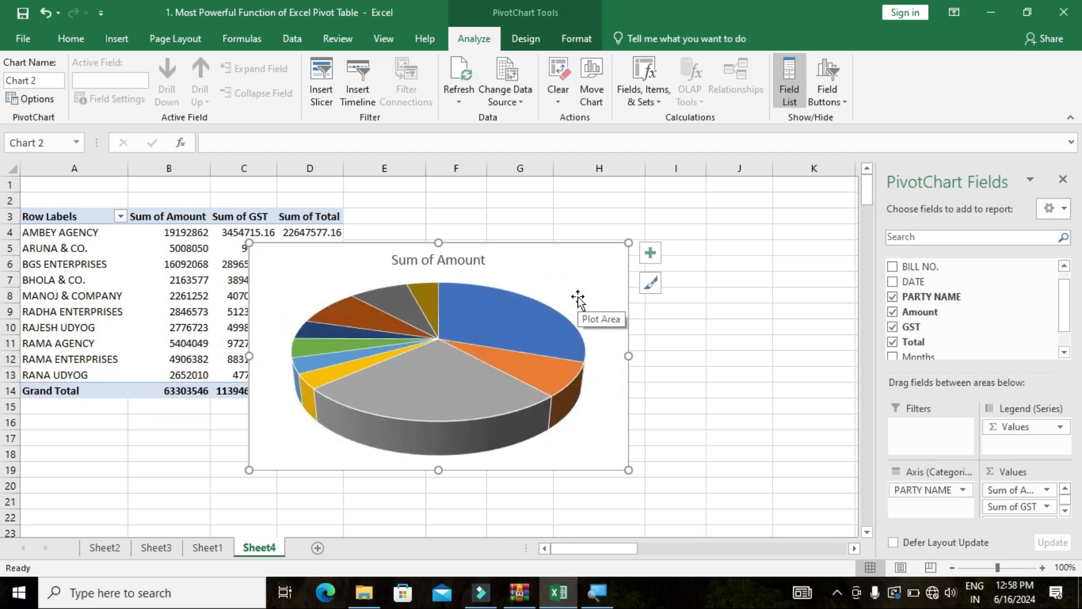
{"action": "left_click", "coordinate": [447, 256]}
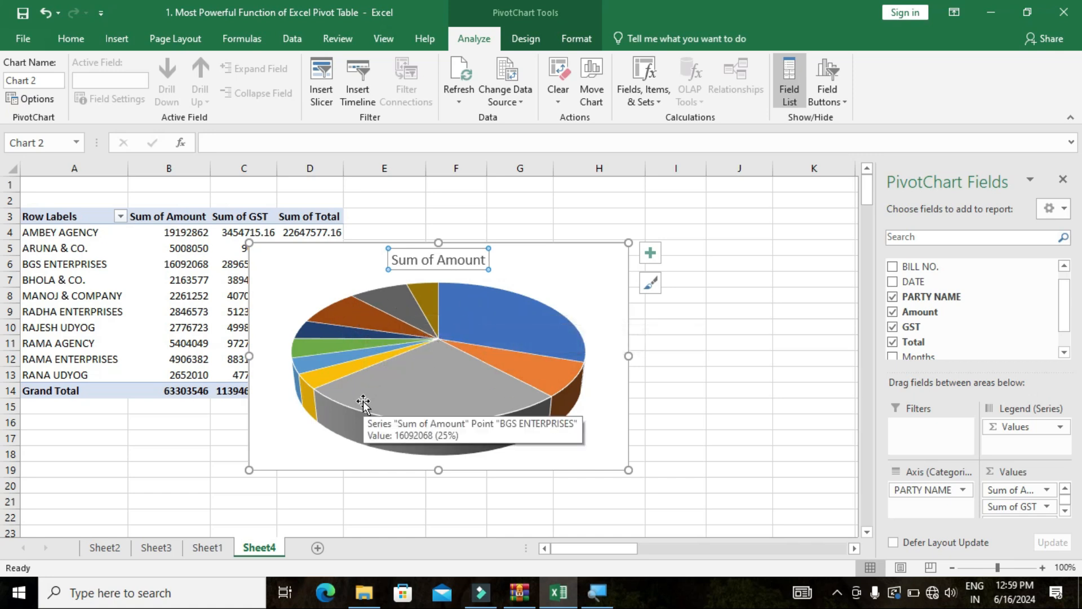
{"action": "left_click", "coordinate": [413, 367]}
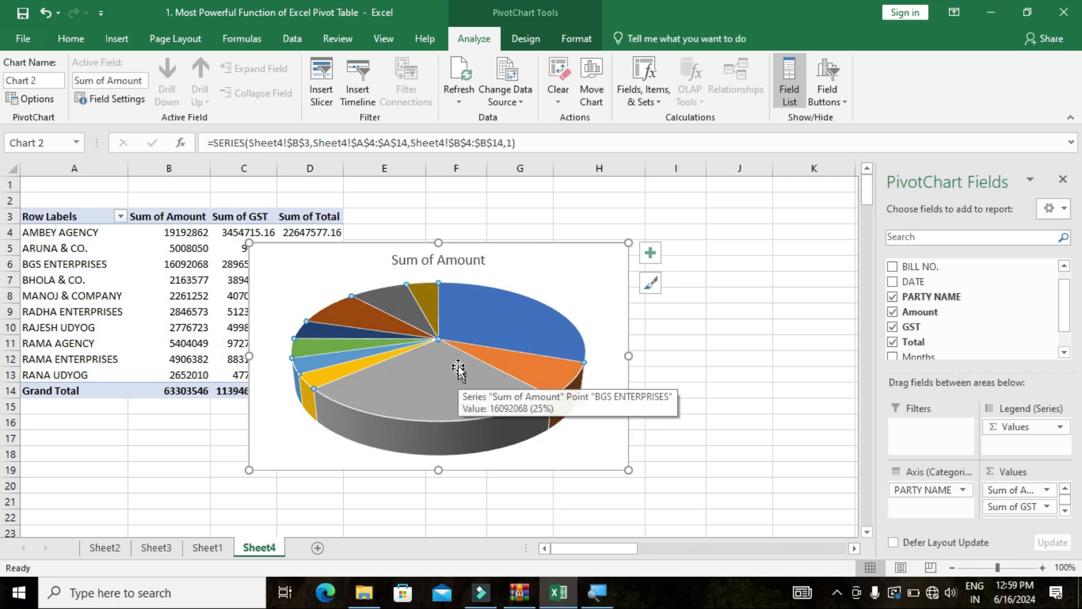
{"action": "right_click", "coordinate": [451, 341]}
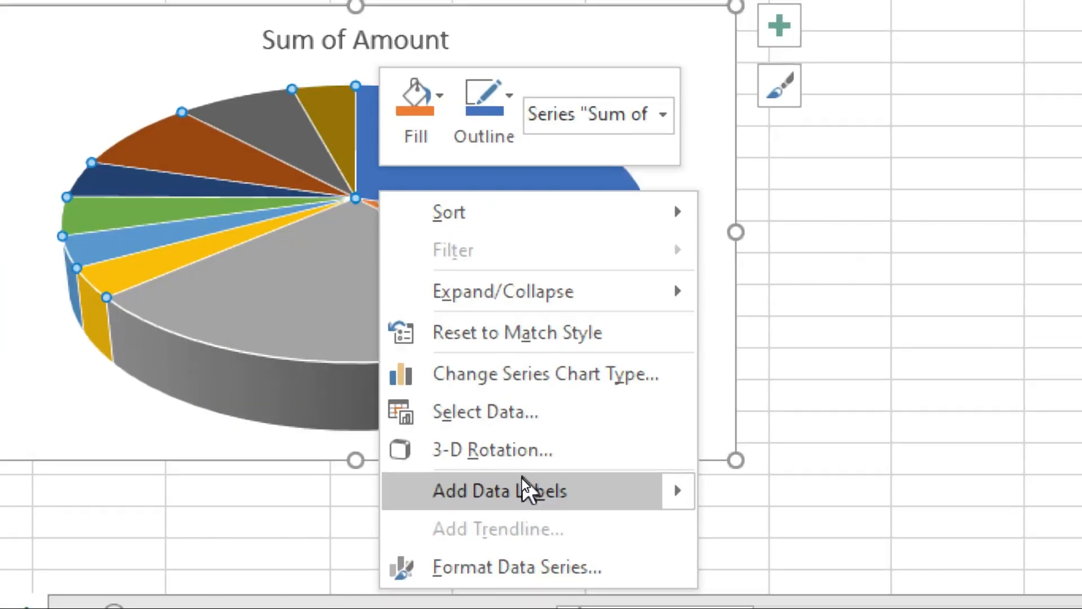
{"action": "left_click", "coordinate": [522, 479]}
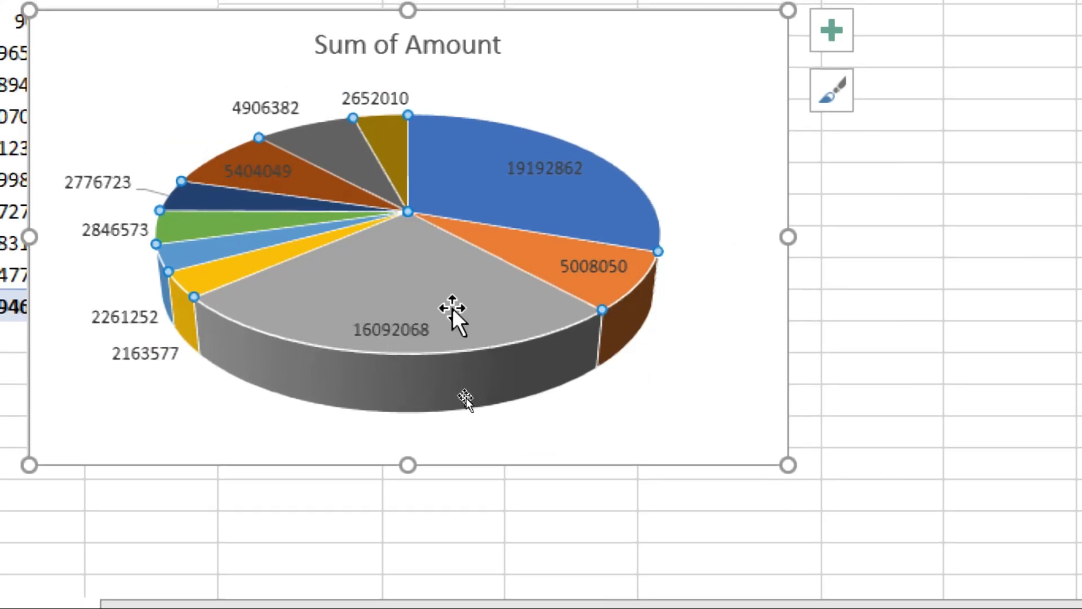
{"action": "mouse_move", "coordinate": [463, 323]}
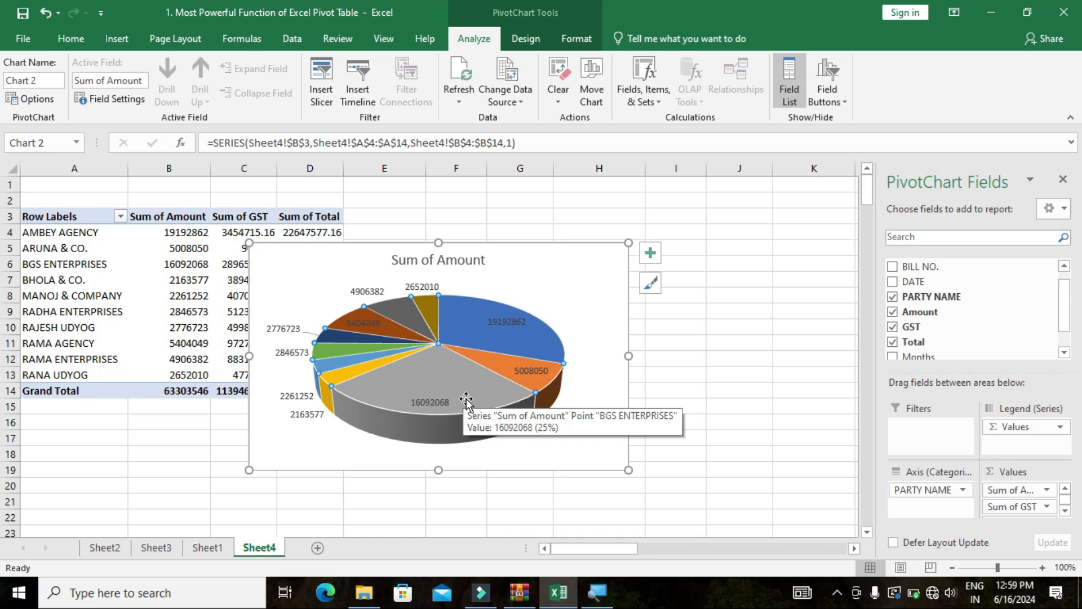
Try chart Style 4 on the 3-D pie chart and replace it with the dark-background chart style.
{"action": "left_click", "coordinate": [536, 349]}
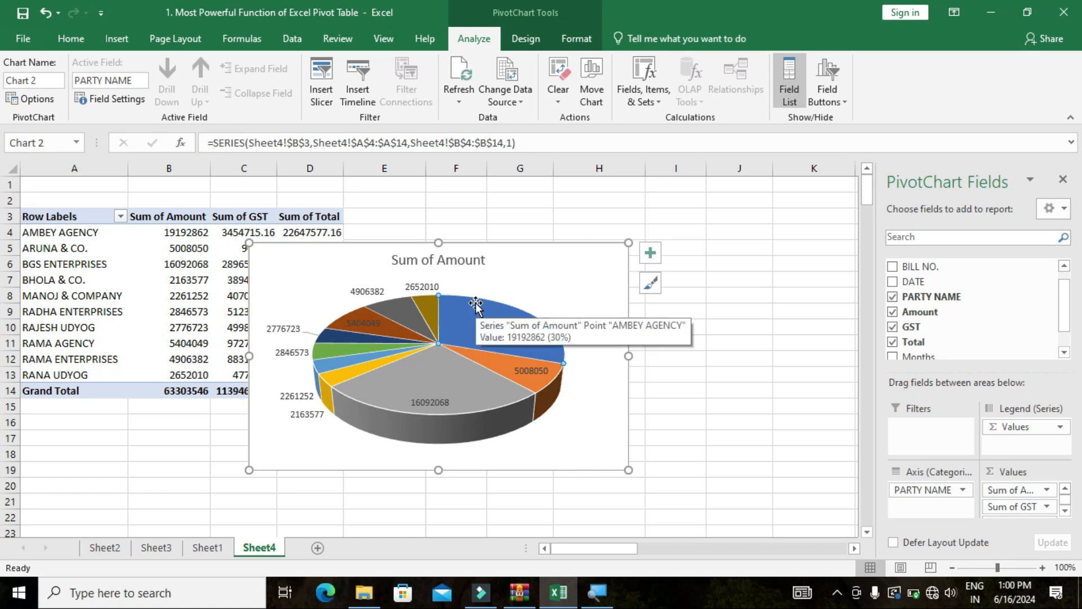
{"action": "left_click", "coordinate": [446, 391]}
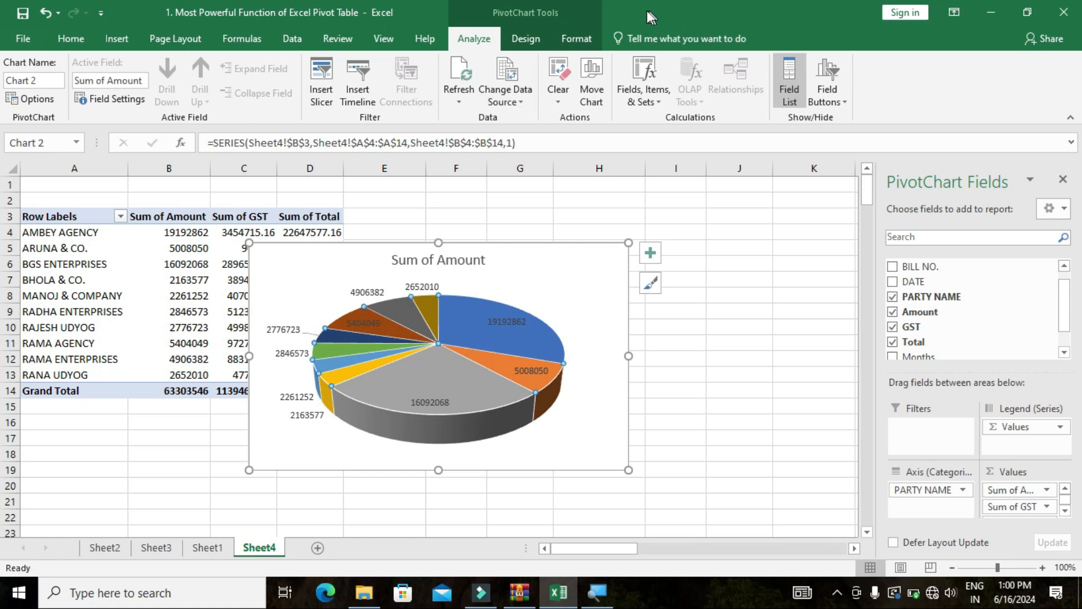
{"action": "left_click", "coordinate": [515, 39]}
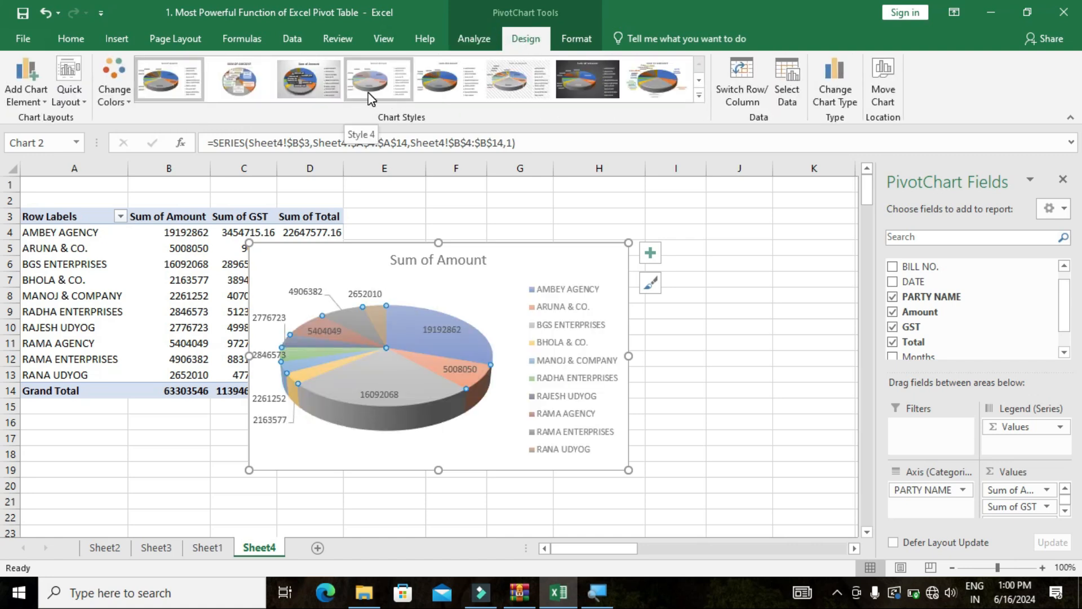
{"action": "left_click", "coordinate": [369, 98]}
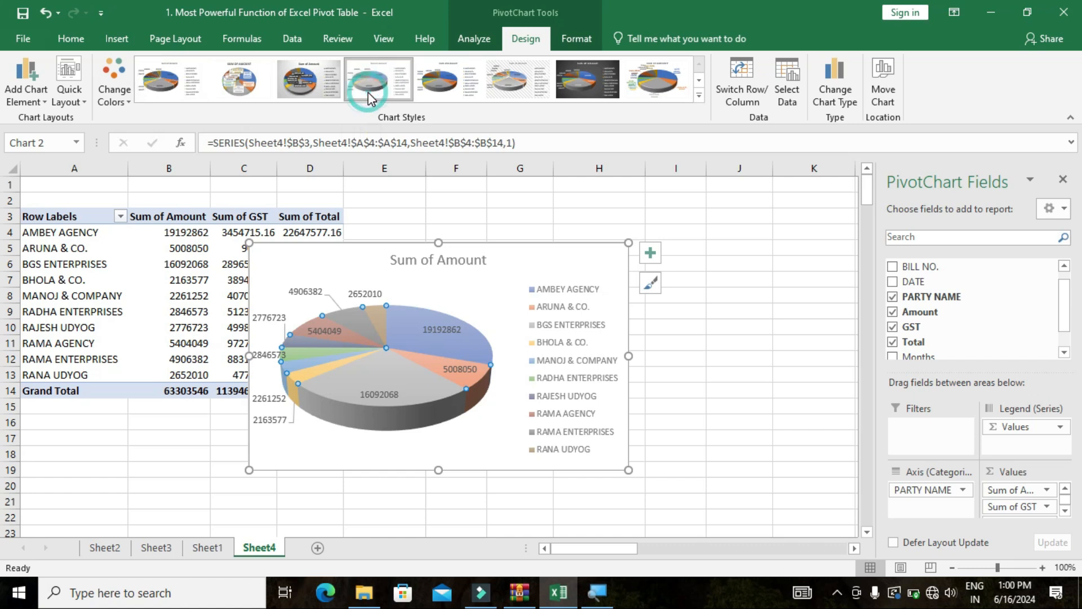
{"action": "left_click", "coordinate": [531, 292]}
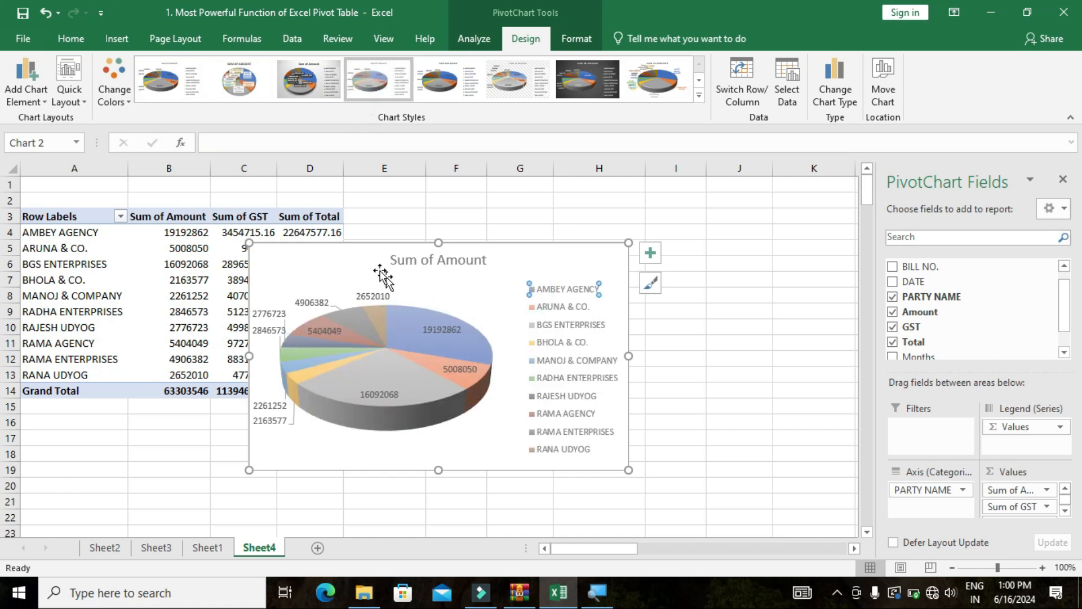
{"action": "left_click", "coordinate": [619, 71]}
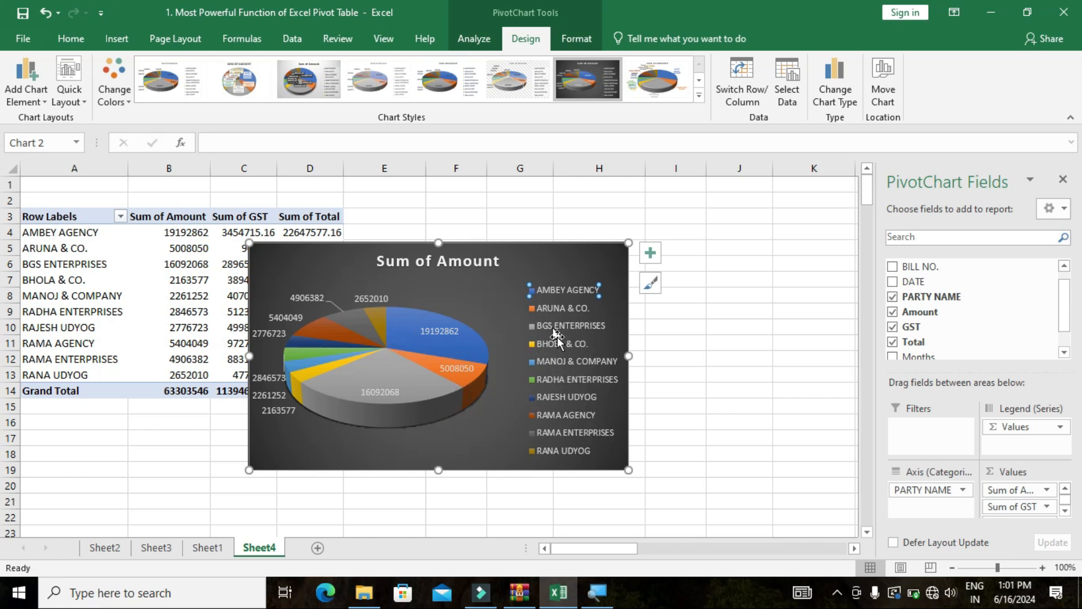
{"action": "left_click", "coordinate": [673, 354]}
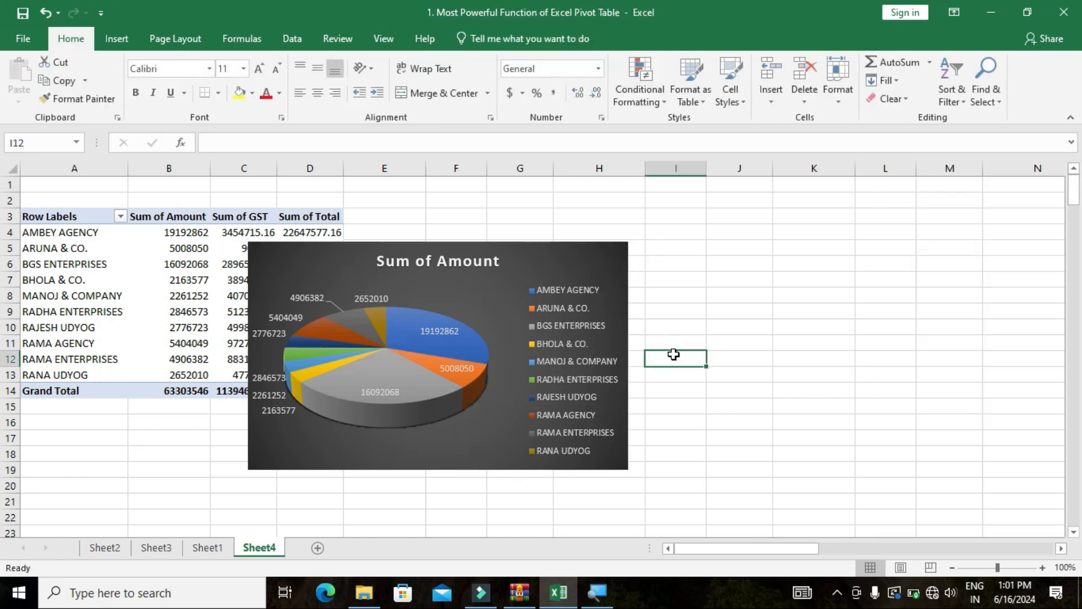